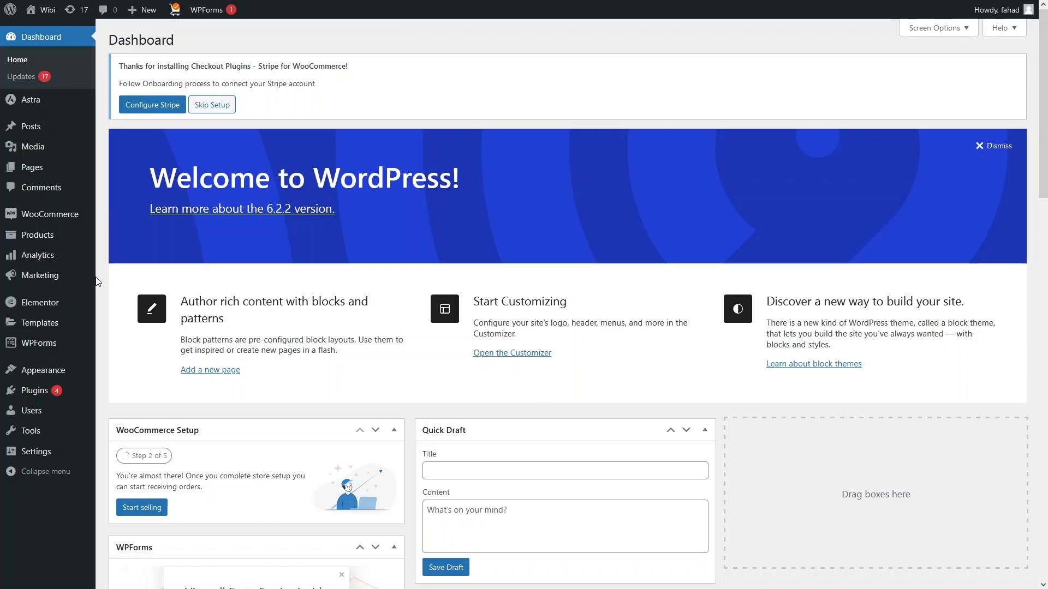
Step: Open the installed themes and start customizing the active Astra theme
{"action": "mouse_move", "coordinate": [48, 229]}
{"action": "mouse_move", "coordinate": [76, 373]}
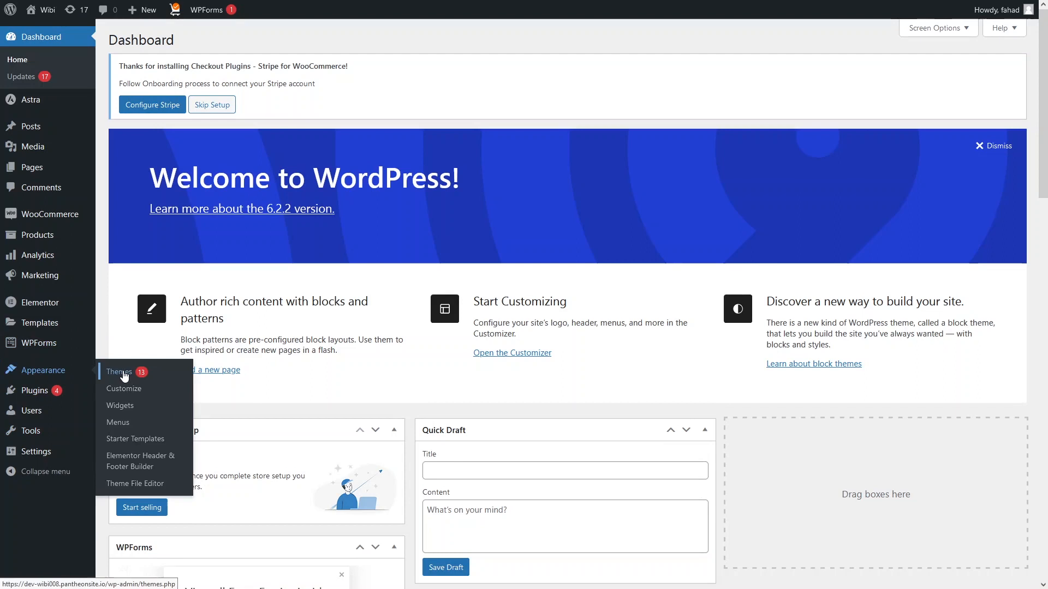
{"action": "left_click", "coordinate": [125, 376]}
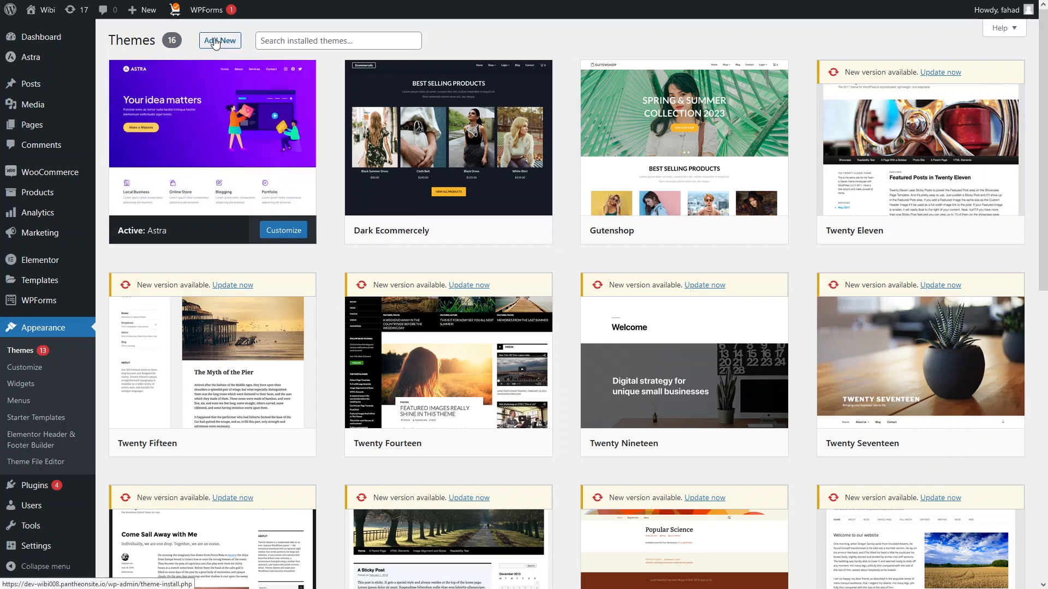
{"action": "mouse_move", "coordinate": [232, 75]}
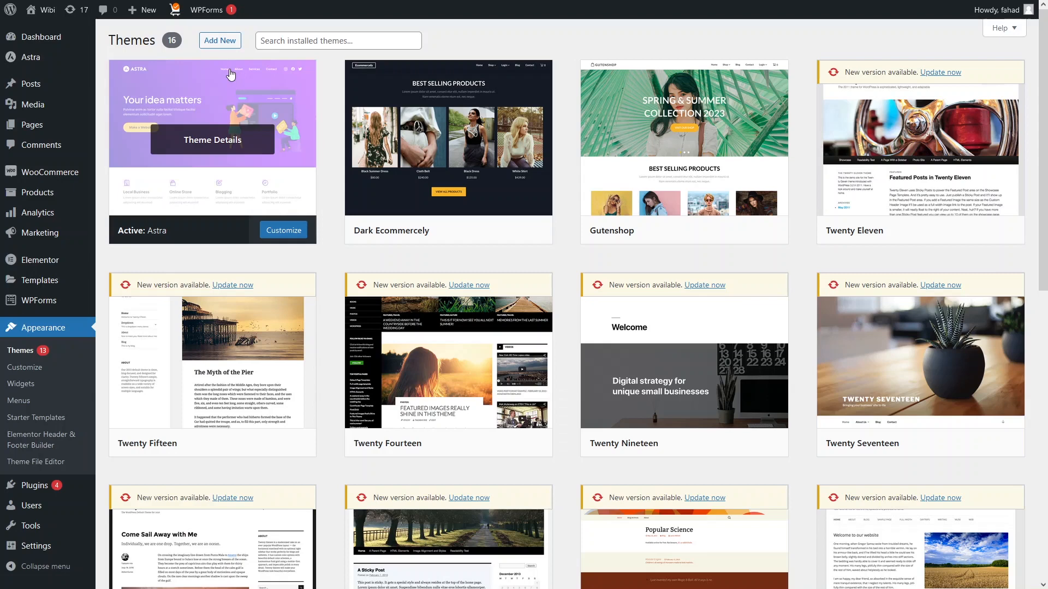
{"action": "left_click", "coordinate": [278, 232]}
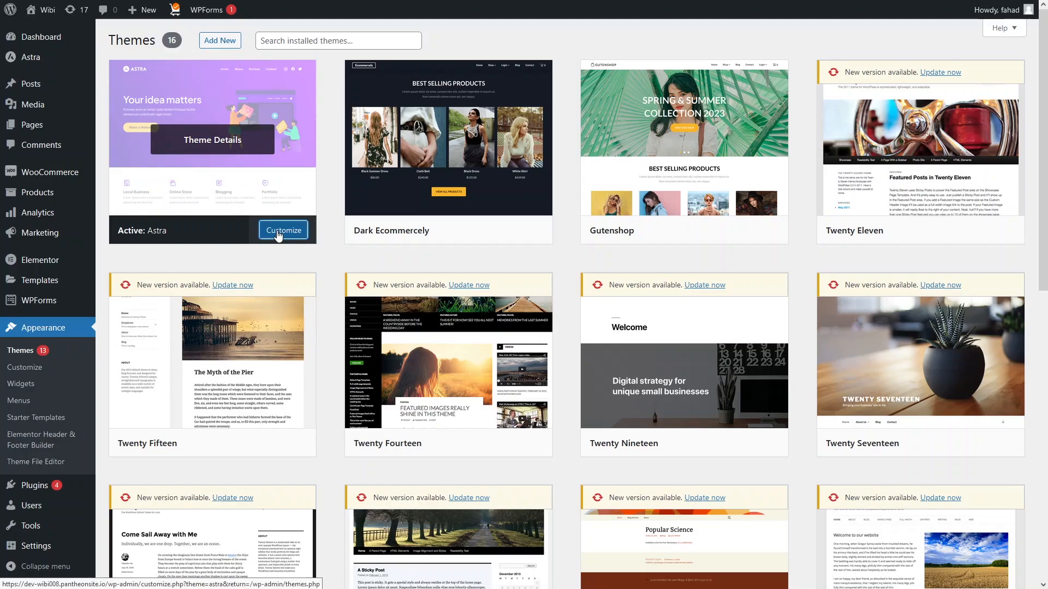
Step: Look through the homepage preview and open the WooCommerce Product Catalog settings
{"action": "scroll", "coordinate": [483, 180], "scroll_direction": "down", "scroll_amount": 8}
{"action": "scroll", "coordinate": [483, 183], "scroll_direction": "down", "scroll_amount": 15}
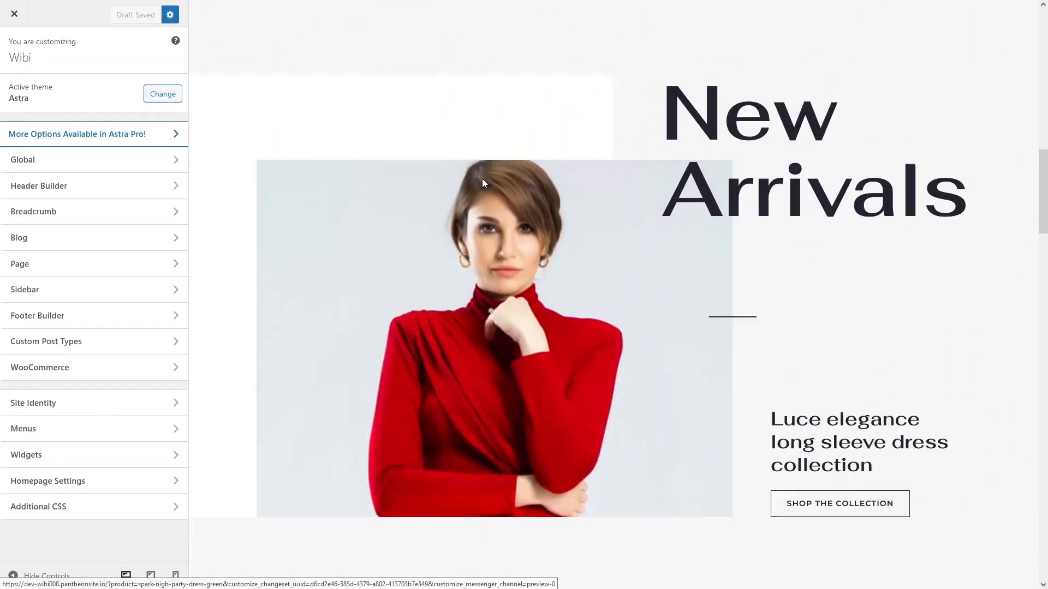
{"action": "scroll", "coordinate": [482, 183], "scroll_direction": "down", "scroll_amount": 5}
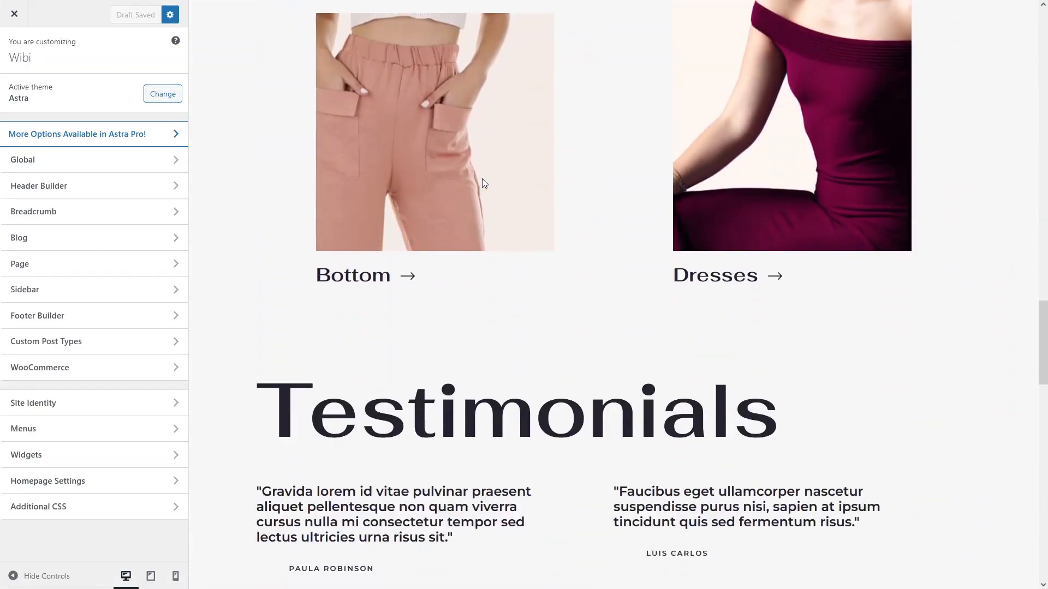
{"action": "scroll", "coordinate": [482, 183], "scroll_direction": "up", "scroll_amount": 1}
{"action": "scroll", "coordinate": [482, 180], "scroll_direction": "up", "scroll_amount": 20}
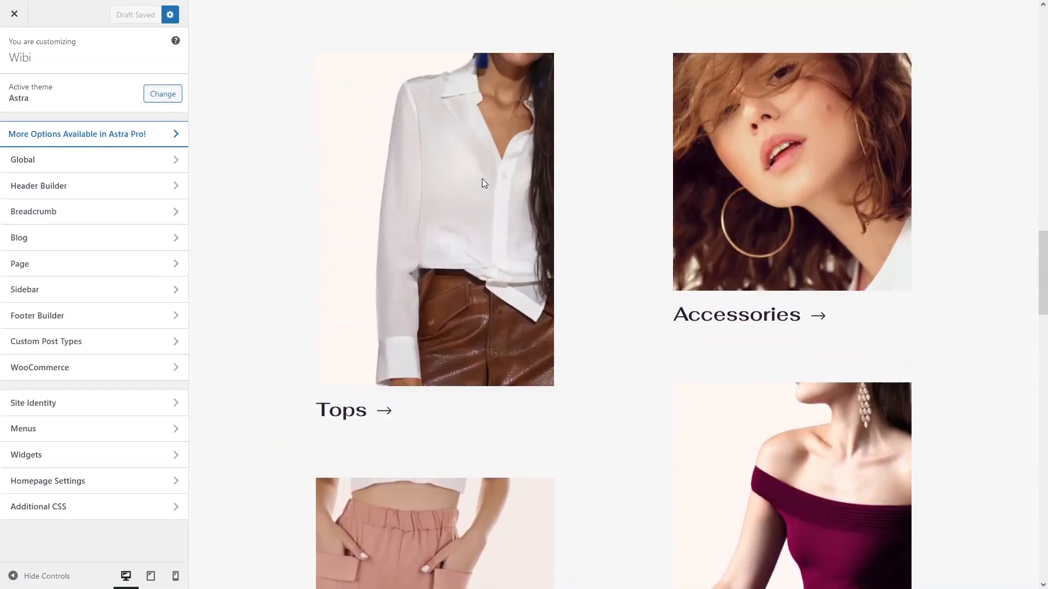
{"action": "scroll", "coordinate": [483, 181], "scroll_direction": "up", "scroll_amount": 1}
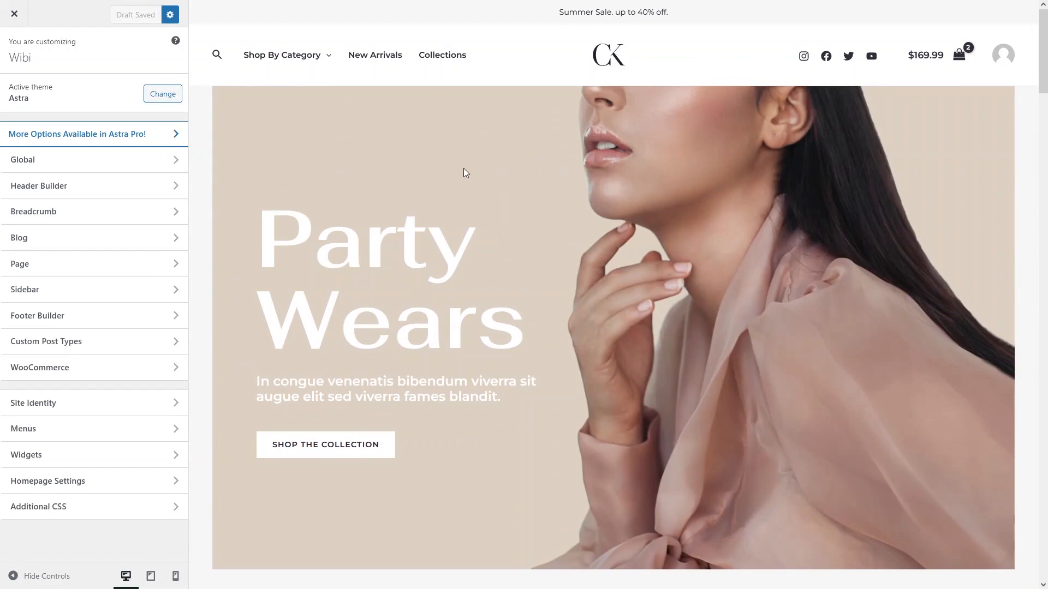
{"action": "left_click", "coordinate": [104, 367]}
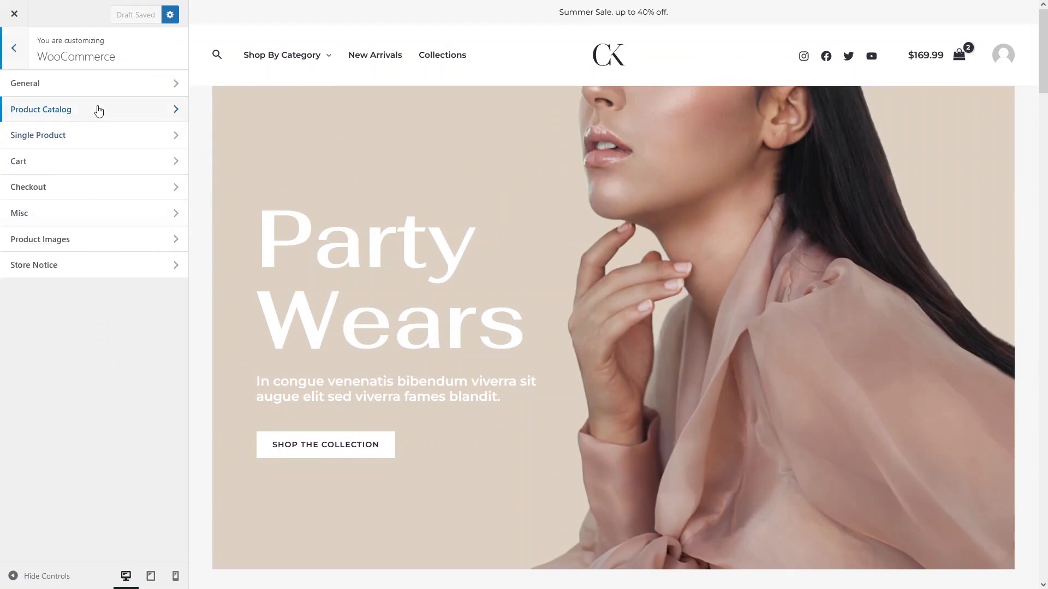
{"action": "left_click", "coordinate": [98, 110]}
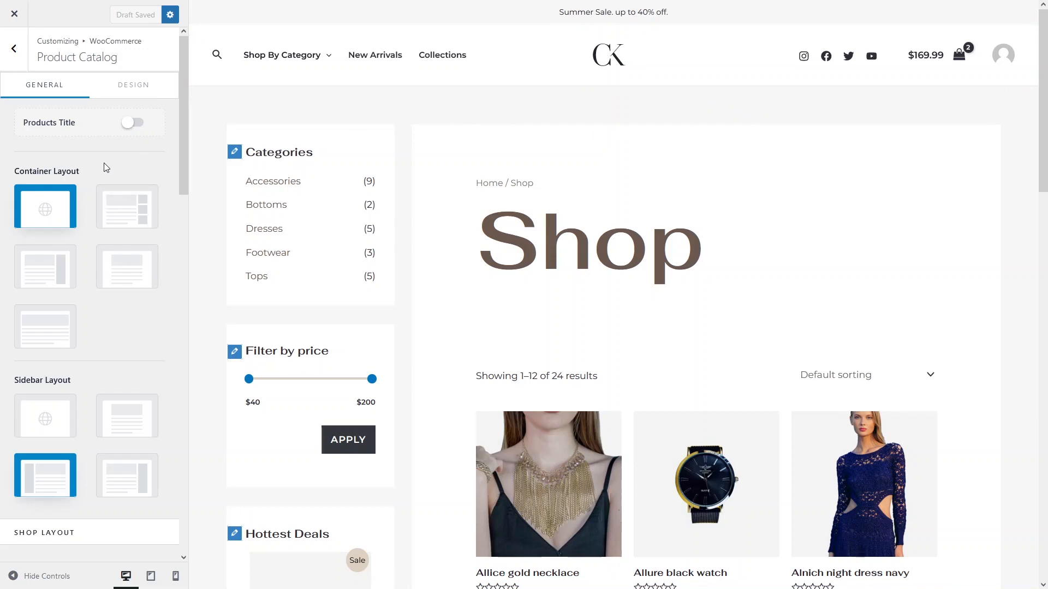
Step: Set the shop page's container layout to the full-width option that stretches edge to edge, and publish the change
{"action": "mouse_move", "coordinate": [183, 143]}
{"action": "left_mouse_down"}
{"action": "mouse_move", "coordinate": [183, 169]}
{"action": "mouse_move", "coordinate": [183, 151]}
{"action": "left_mouse_up"}
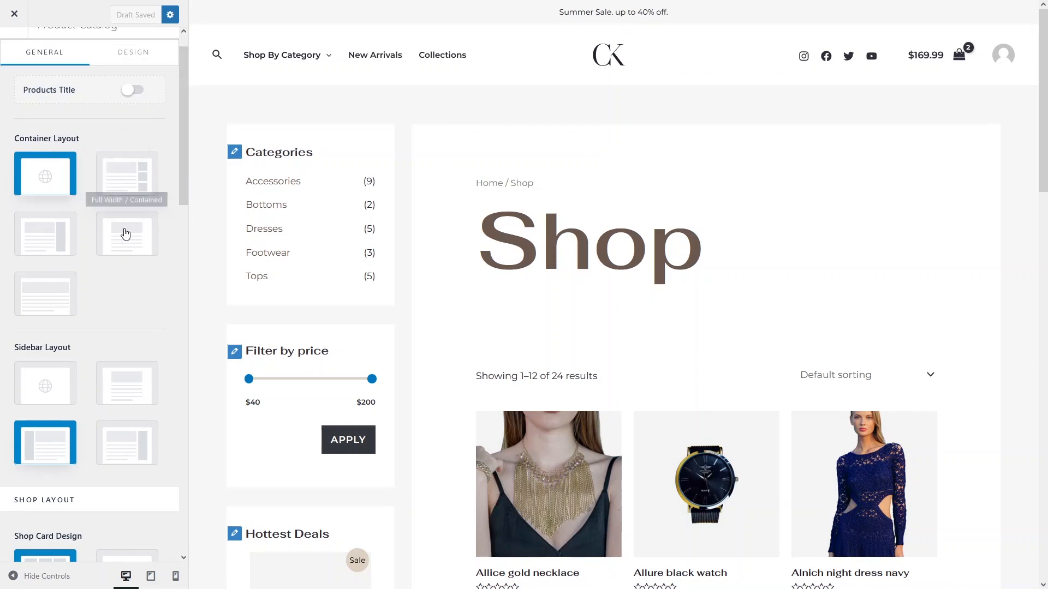
{"action": "left_click", "coordinate": [46, 296]}
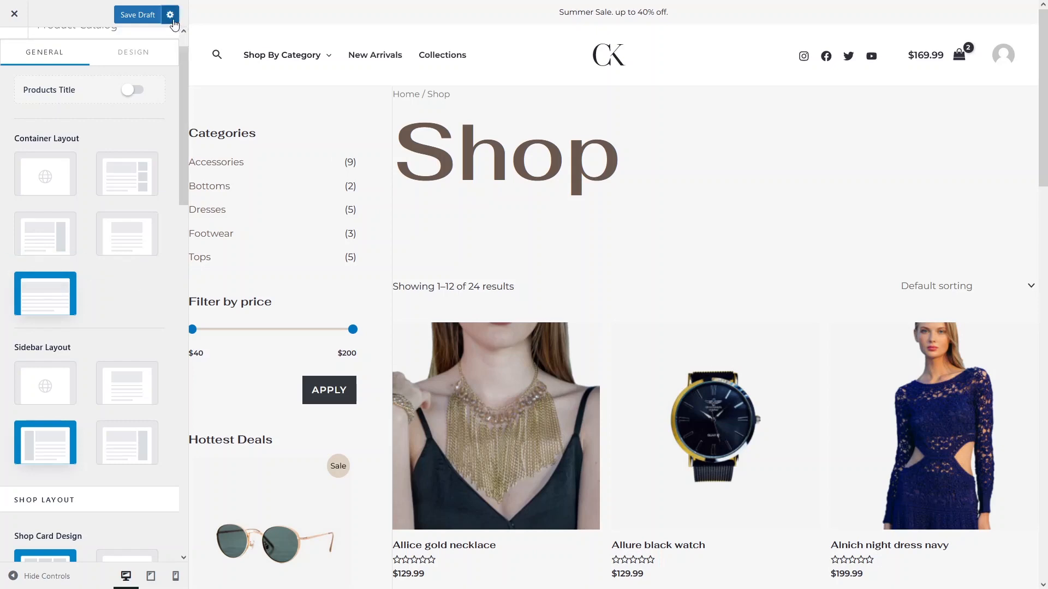
{"action": "left_click", "coordinate": [172, 22]}
{"action": "left_click", "coordinate": [223, 51]}
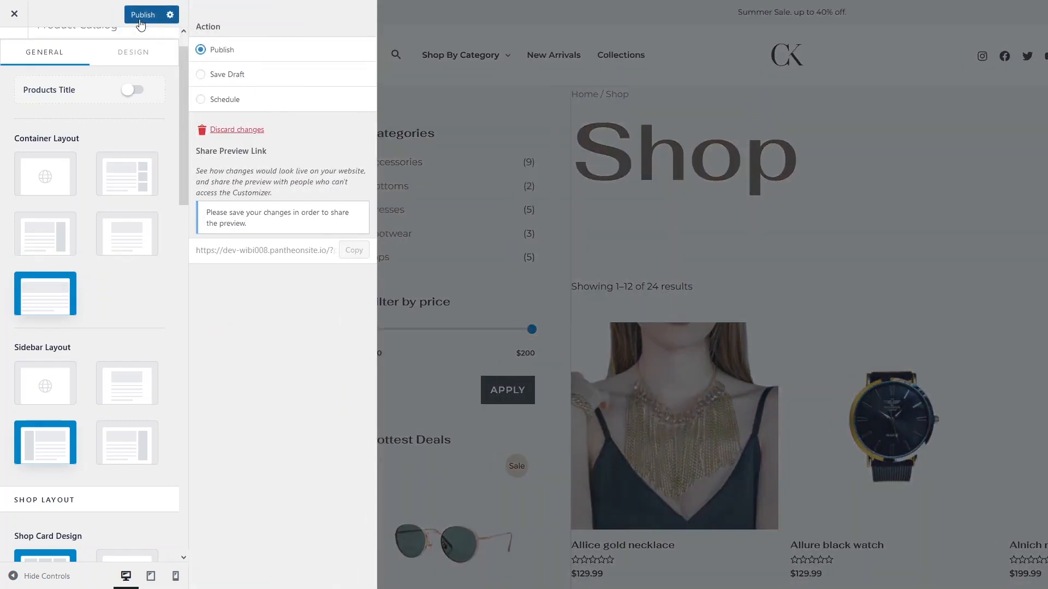
{"action": "left_click", "coordinate": [141, 22]}
Step: Check the published layout and product grid on the live Shop page
{"action": "left_click", "coordinate": [194, 5]}
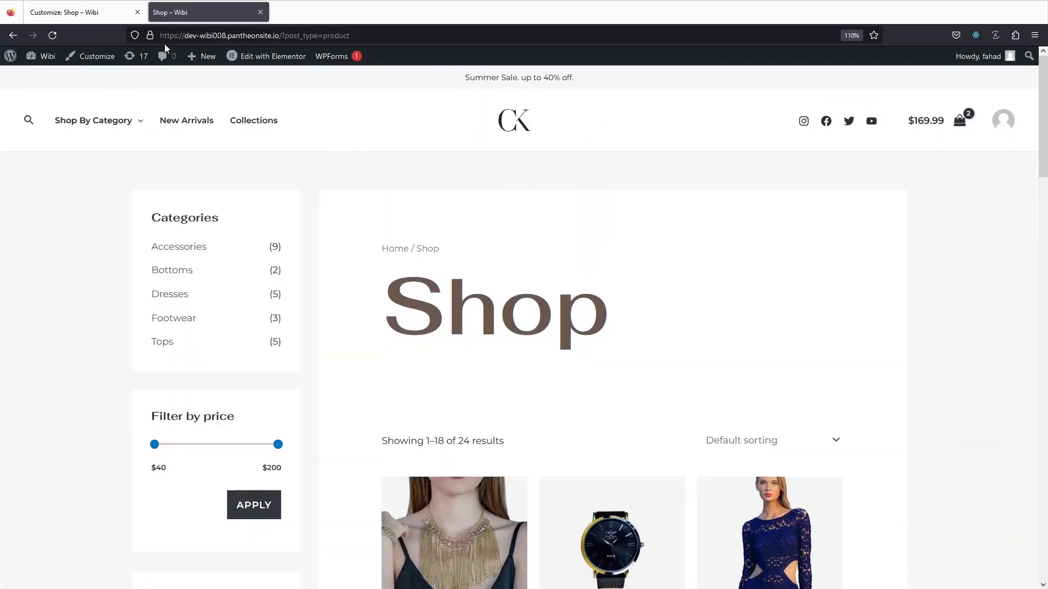
{"action": "key", "text": "F11"}
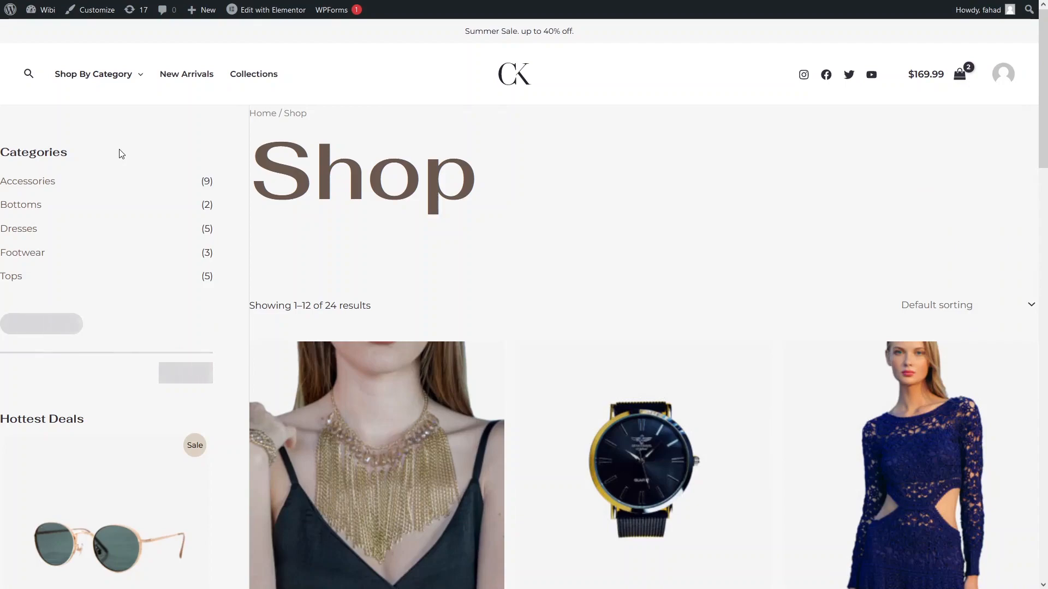
{"action": "scroll", "coordinate": [131, 227], "scroll_direction": "down", "scroll_amount": 10}
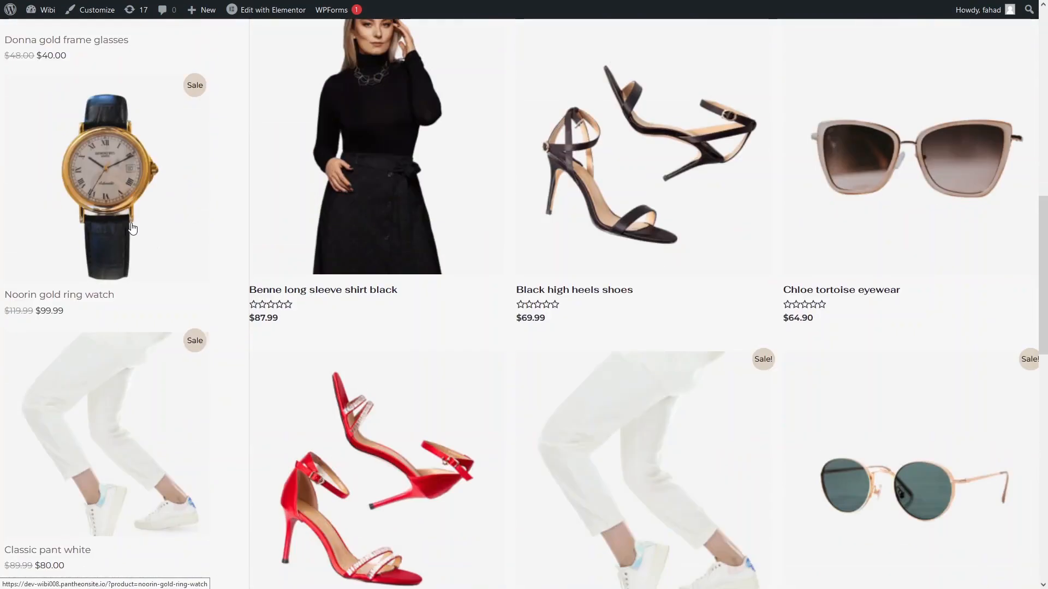
{"action": "scroll", "coordinate": [133, 228], "scroll_direction": "down", "scroll_amount": 5}
{"action": "scroll", "coordinate": [129, 227], "scroll_direction": "up", "scroll_amount": 5}
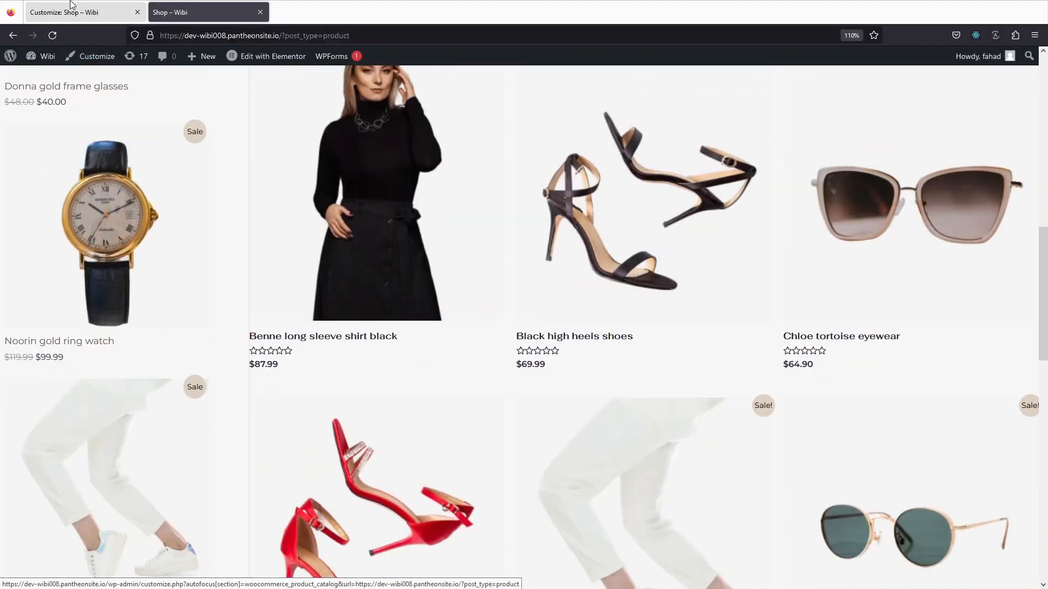
Step: Return to the customizer and set the shop page's container layout back to Default
{"action": "left_click", "coordinate": [71, 5]}
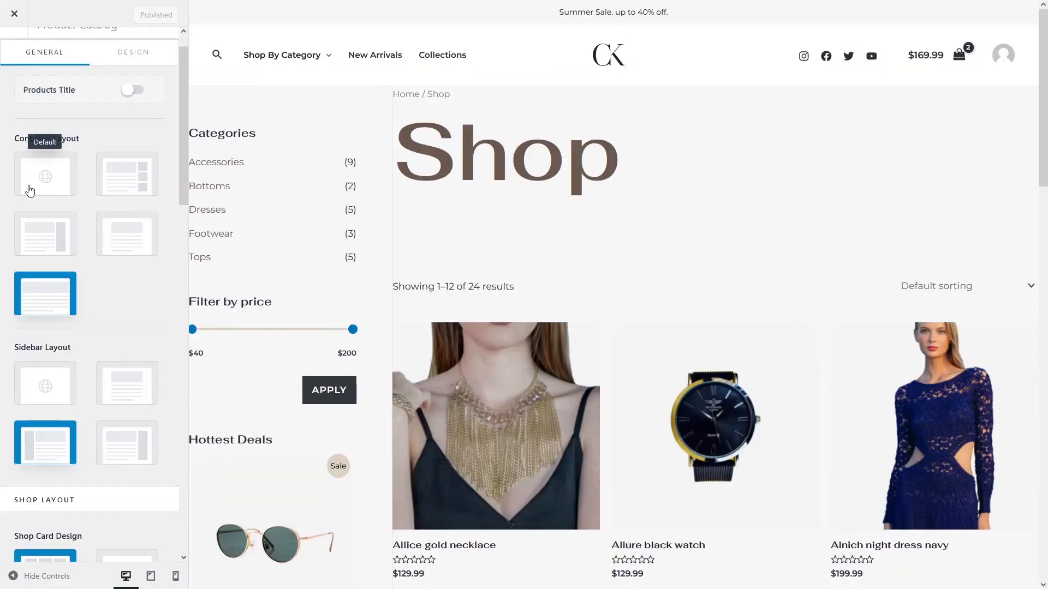
{"action": "left_click", "coordinate": [46, 187]}
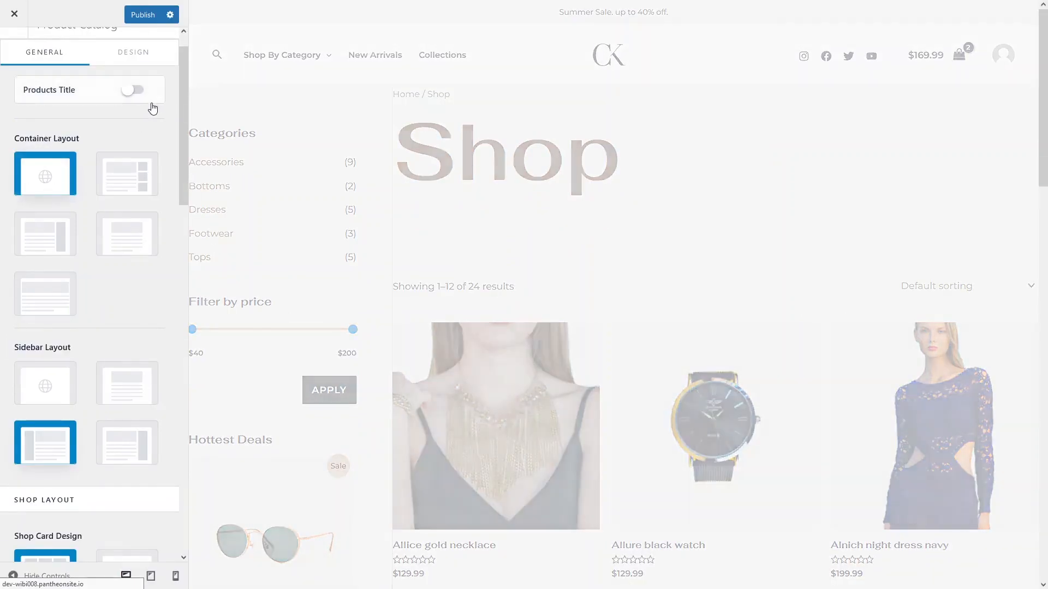
Step: Try the right sidebar layout on the shop page and switch back to Left Sidebar
{"action": "scroll", "coordinate": [103, 243], "scroll_direction": "down", "scroll_amount": 2}
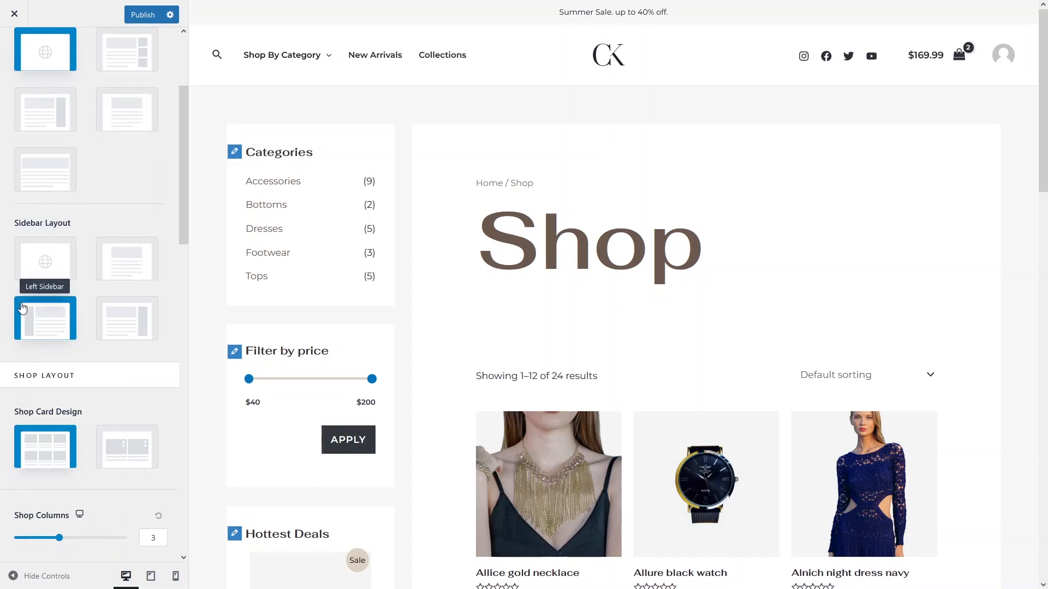
{"action": "left_click", "coordinate": [140, 319]}
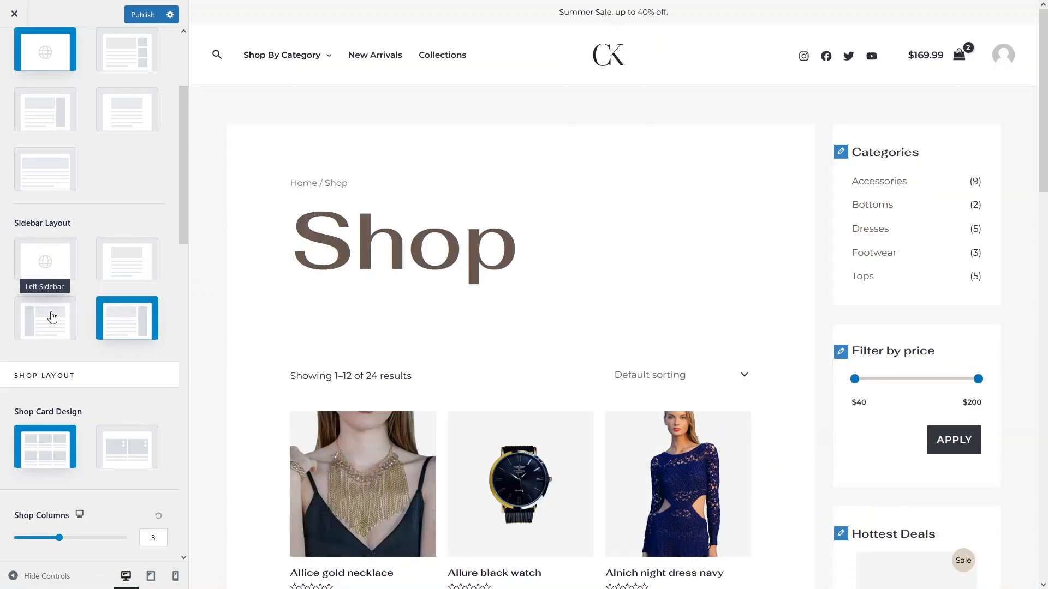
{"action": "left_click", "coordinate": [34, 324]}
Step: Change the shop card design to the second option, with a cart icon over the product image
{"action": "scroll", "coordinate": [82, 271], "scroll_direction": "down", "scroll_amount": 3}
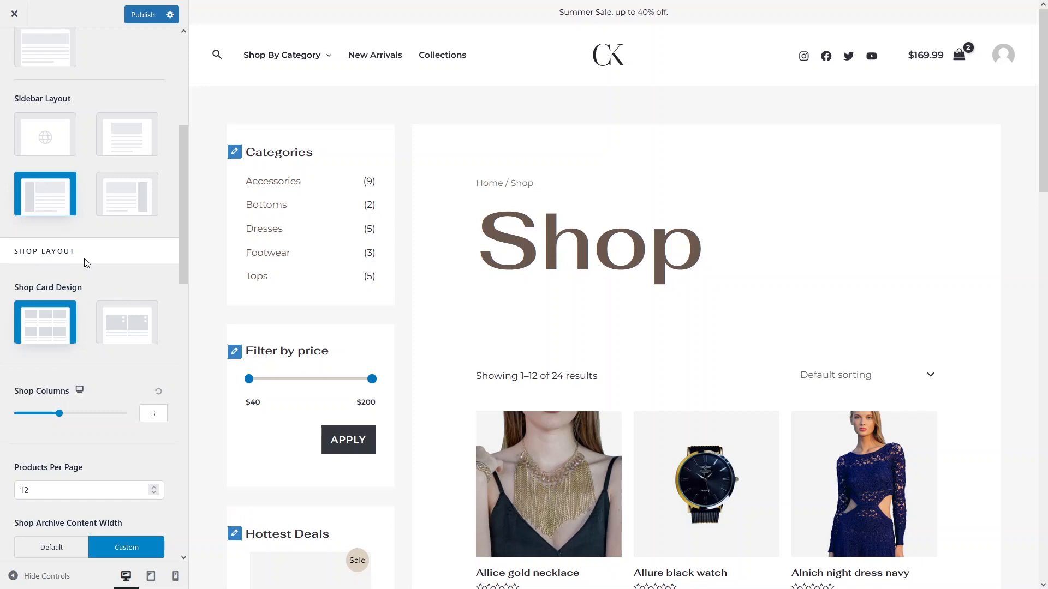
{"action": "scroll", "coordinate": [33, 305], "scroll_direction": "down", "scroll_amount": 1}
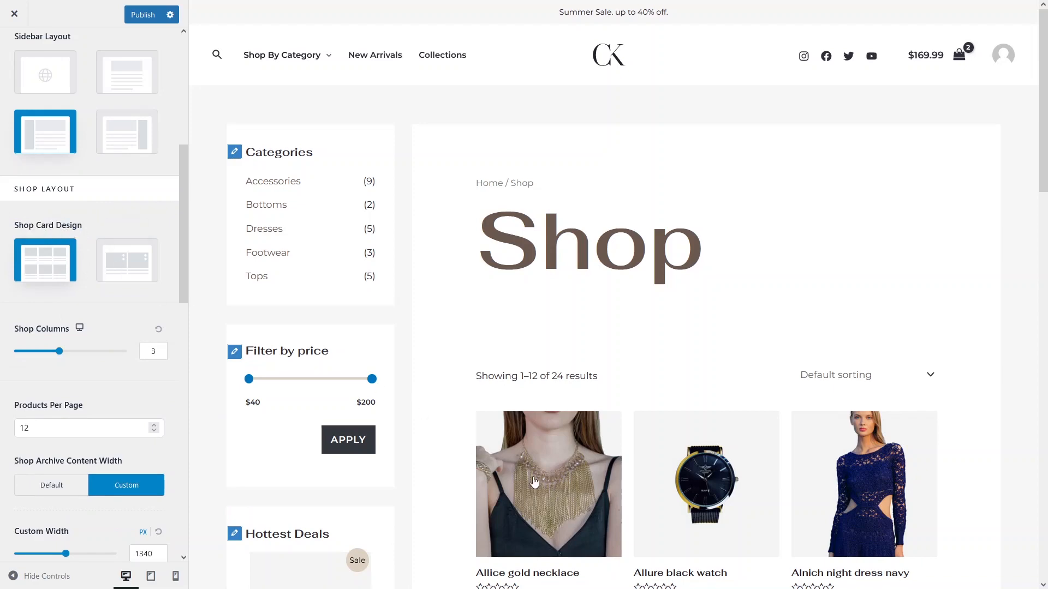
{"action": "scroll", "coordinate": [535, 483], "scroll_direction": "down", "scroll_amount": 3}
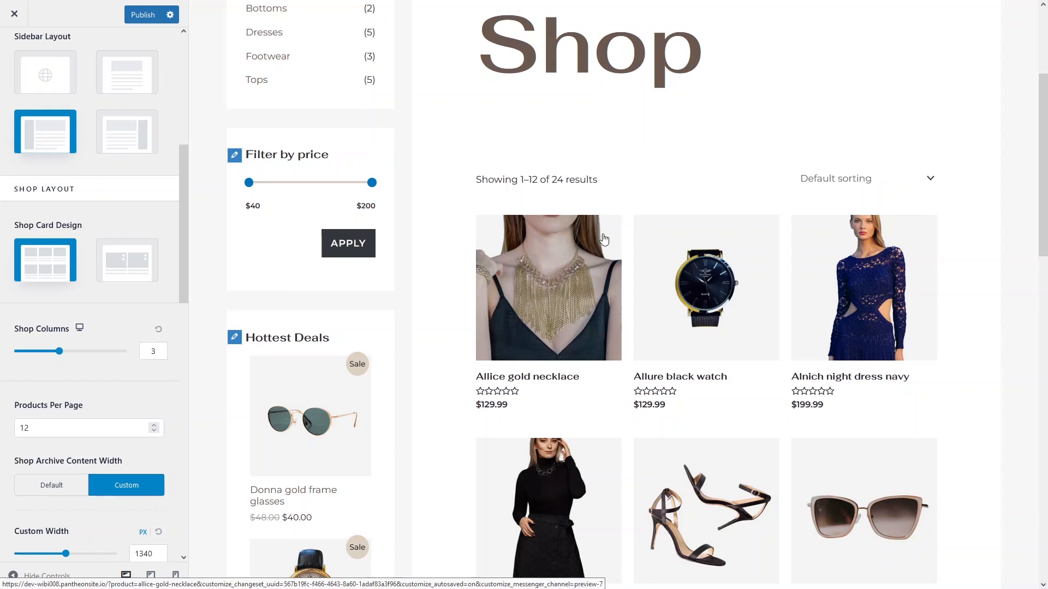
{"action": "left_click", "coordinate": [127, 277]}
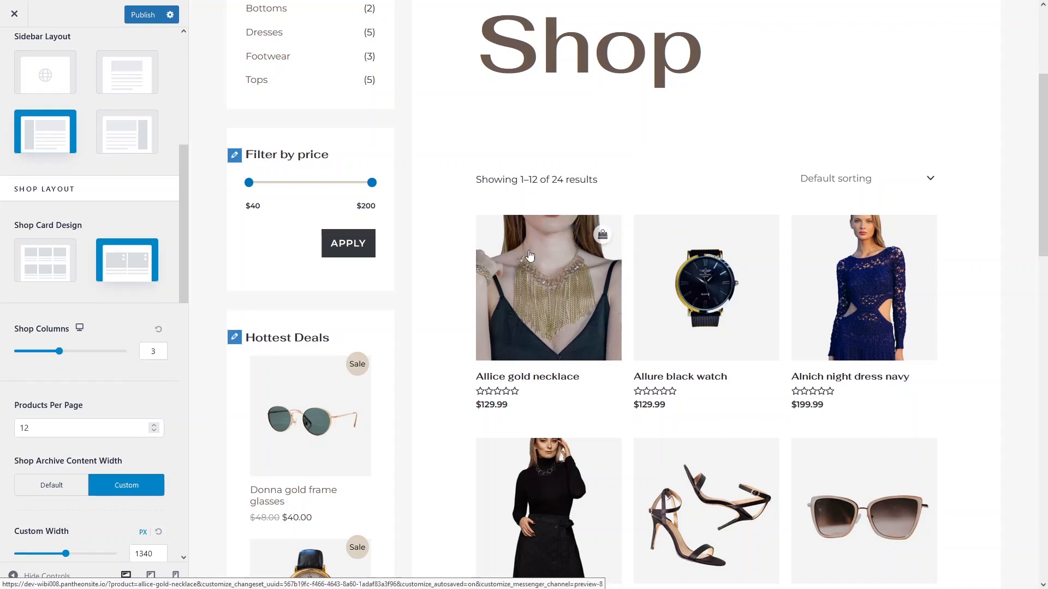
Step: Try 4 shop columns for the desktop view and settle on 2
{"action": "scroll", "coordinate": [74, 323], "scroll_direction": "down", "scroll_amount": 1}
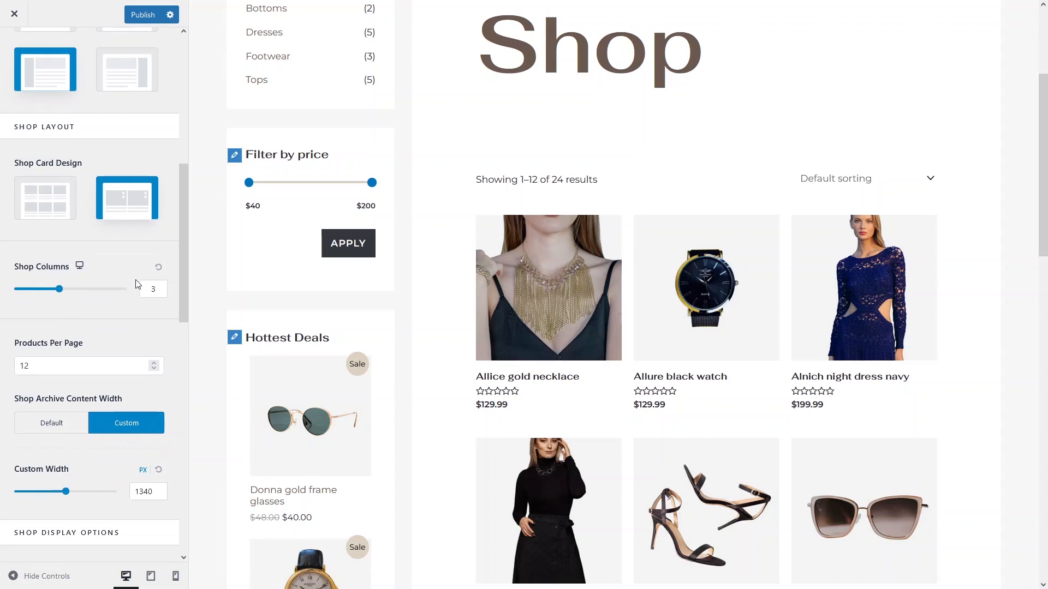
{"action": "left_click", "coordinate": [155, 287]}
{"action": "double_click", "coordinate": [160, 292]}
{"action": "left_click_drag", "start_coordinate": [59, 288], "coordinate": [76, 296]}
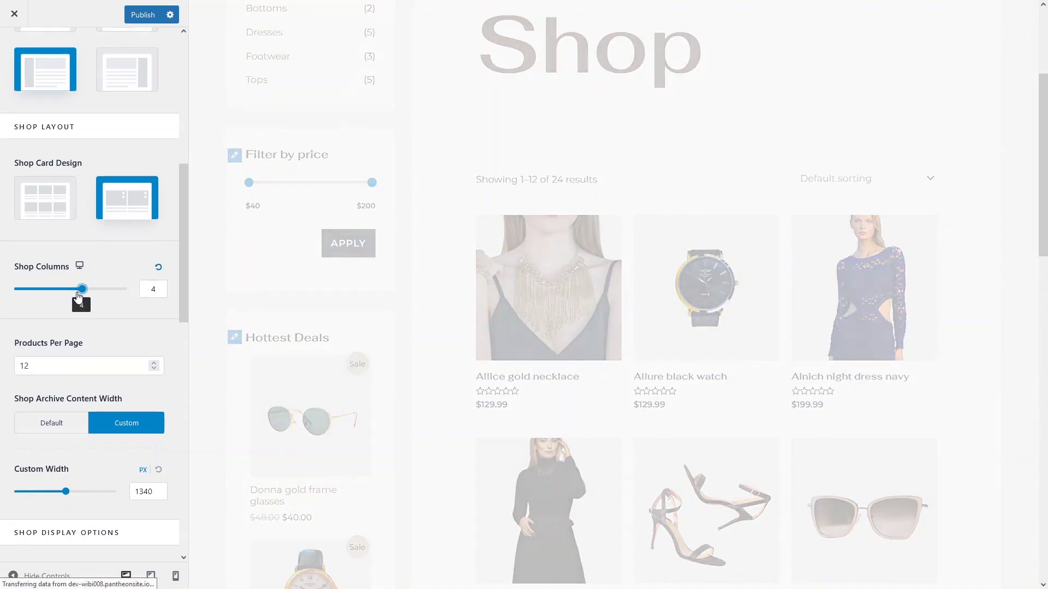
{"action": "left_click_drag", "start_coordinate": [81, 290], "coordinate": [40, 299]}
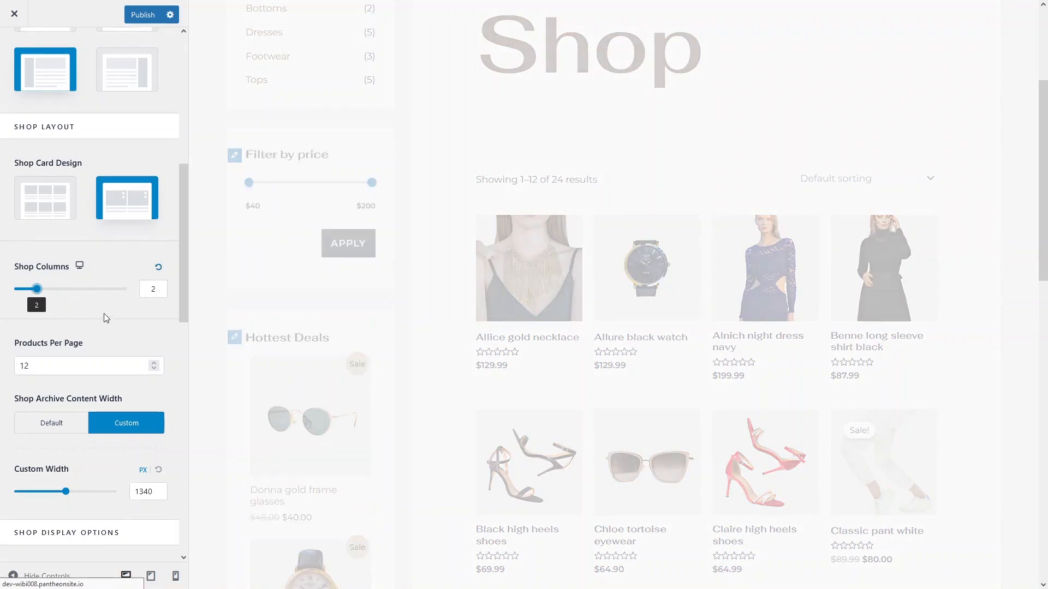
Step: Set the products per page to 6 and review the shop's product grid in the preview
{"action": "scroll", "coordinate": [93, 232], "scroll_direction": "down", "scroll_amount": 2}
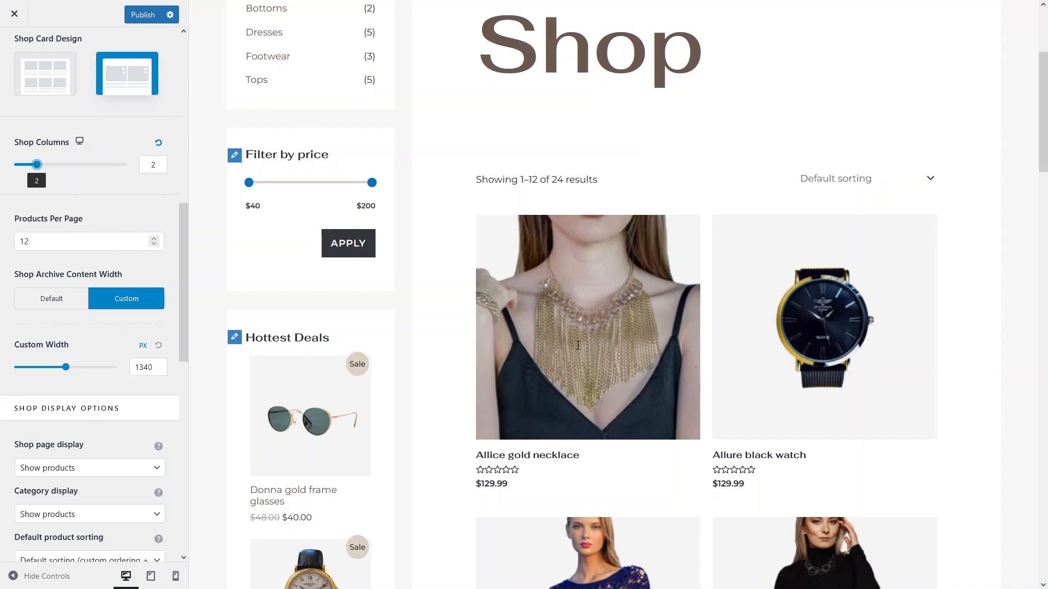
{"action": "scroll", "coordinate": [489, 300], "scroll_direction": "down", "scroll_amount": 10}
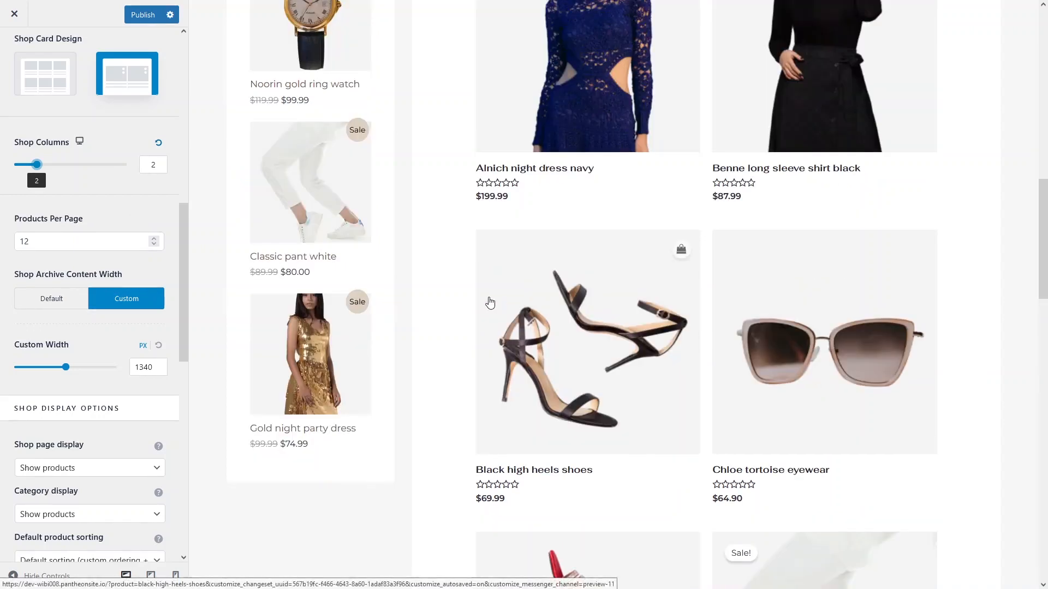
{"action": "scroll", "coordinate": [490, 303], "scroll_direction": "down", "scroll_amount": 15}
{"action": "scroll", "coordinate": [490, 303], "scroll_direction": "down", "scroll_amount": 7}
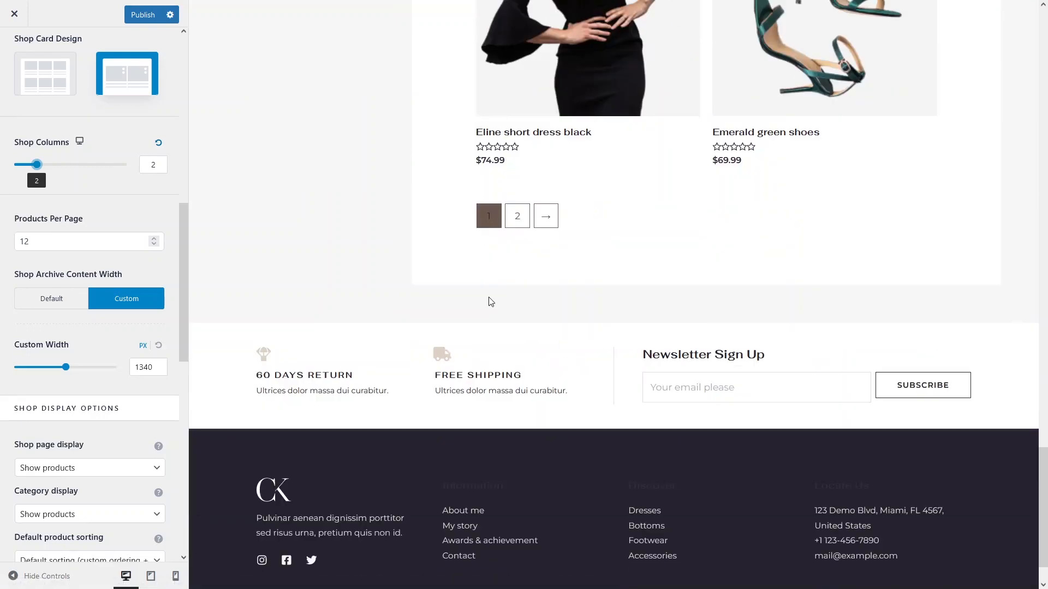
{"action": "left_click_drag", "start_coordinate": [94, 241], "coordinate": [25, 244]}
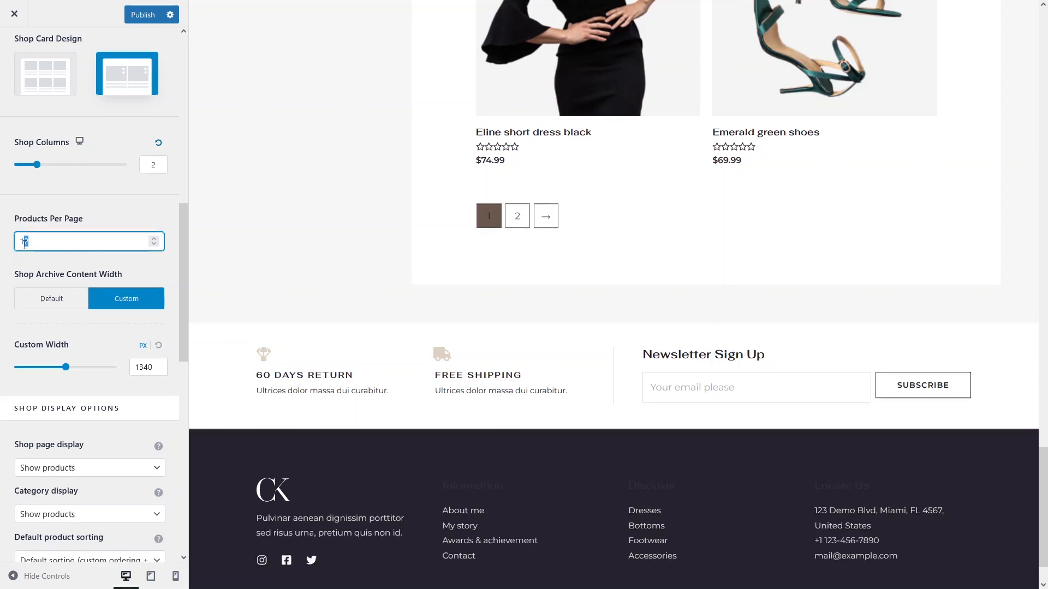
{"action": "key", "text": "BackSpace"}
{"action": "key", "text": "BackSpace"}
{"action": "type", "text": "6"}
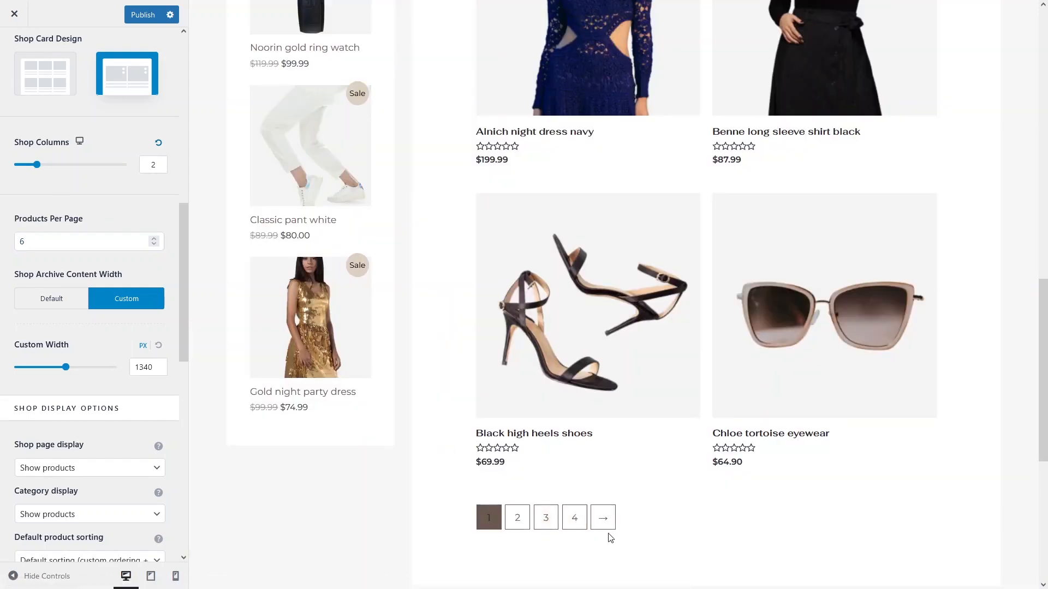
{"action": "scroll", "coordinate": [718, 460], "scroll_direction": "up", "scroll_amount": 6}
{"action": "scroll", "coordinate": [718, 439], "scroll_direction": "up", "scroll_amount": 2}
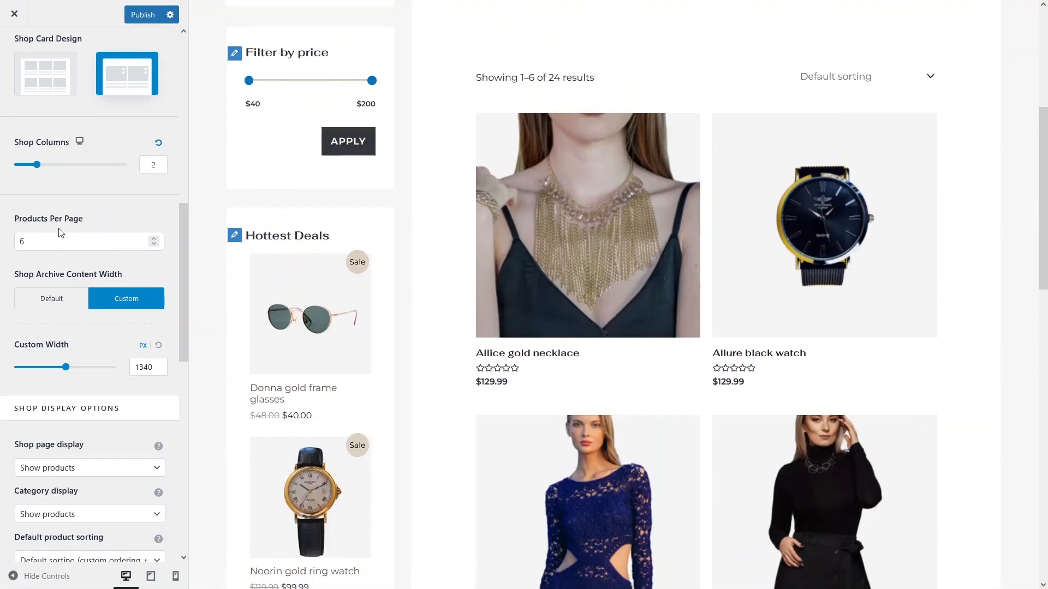
{"action": "scroll", "coordinate": [99, 218], "scroll_direction": "down", "scroll_amount": 2}
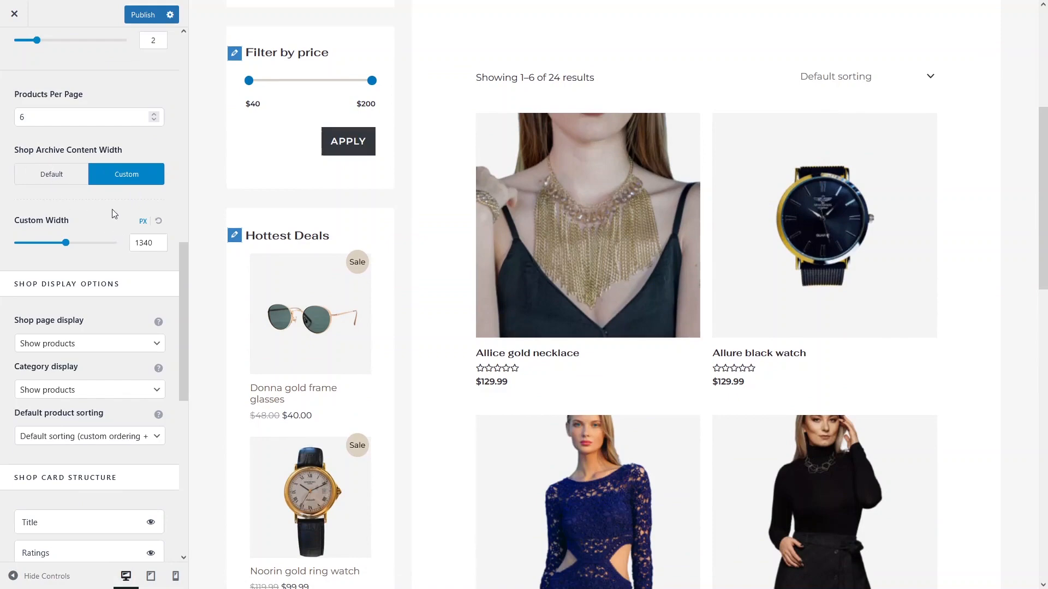
Step: Try a shop archive content width of 1920 px and the Default width, returning to the custom width of 1340 px
{"action": "left_click_drag", "start_coordinate": [67, 243], "coordinate": [113, 244]}
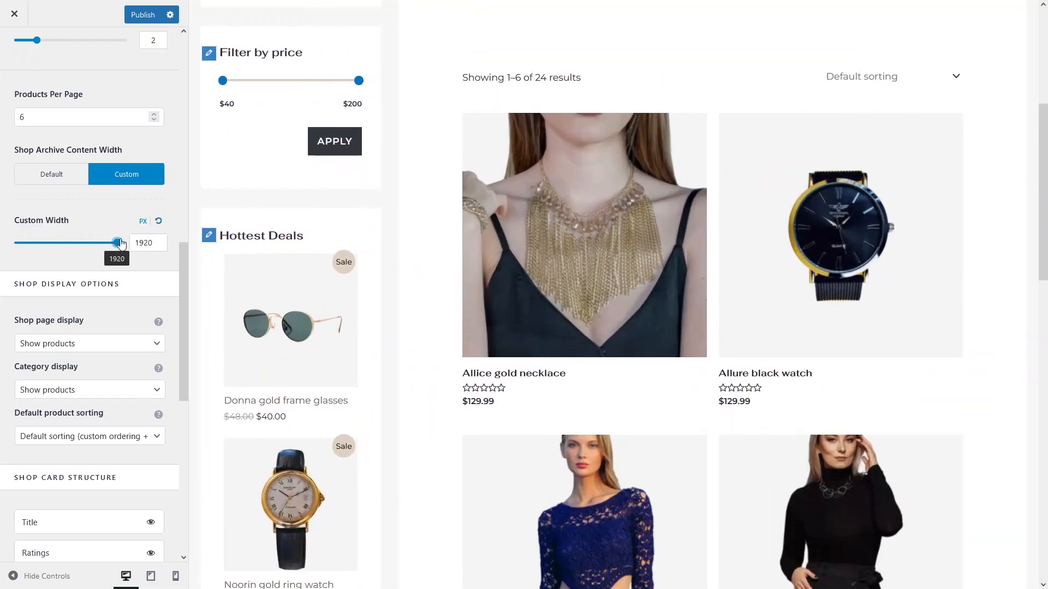
{"action": "left_click", "coordinate": [160, 222]}
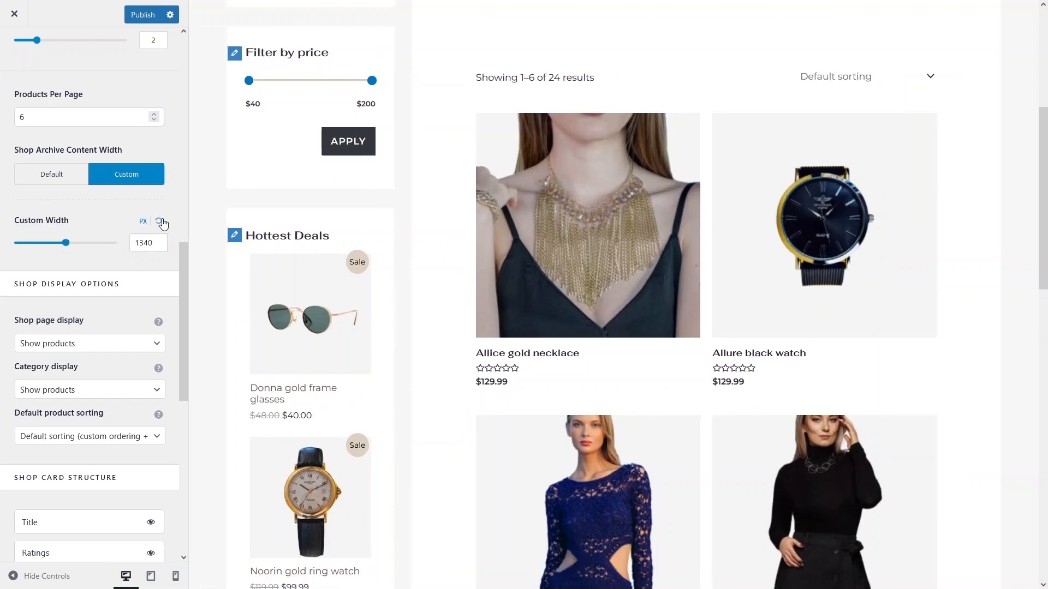
{"action": "left_click", "coordinate": [39, 181]}
{"action": "left_click", "coordinate": [115, 176]}
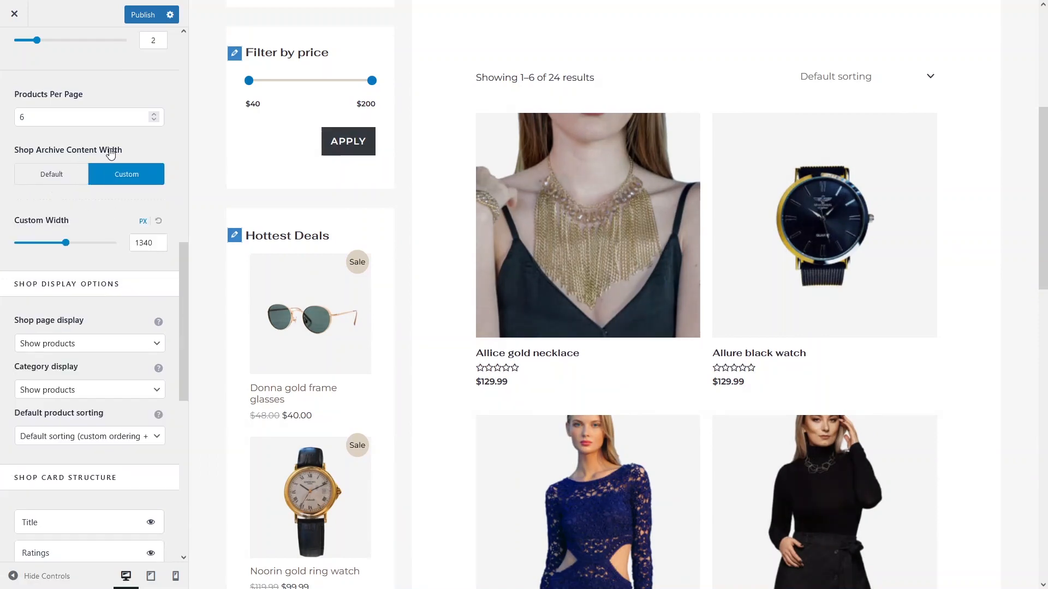
{"action": "left_click", "coordinate": [35, 174]}
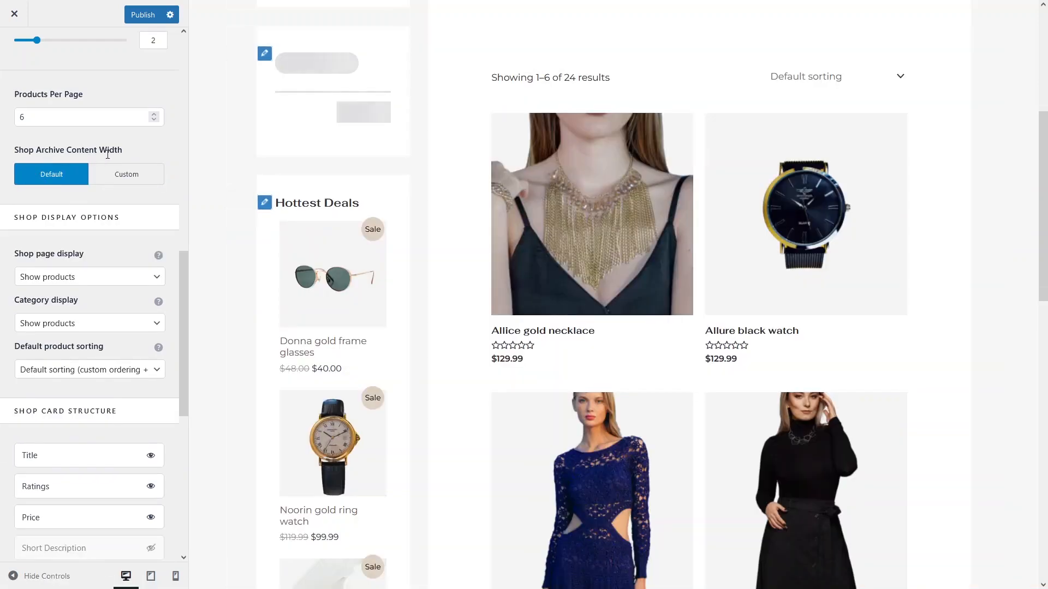
{"action": "left_click", "coordinate": [126, 176]}
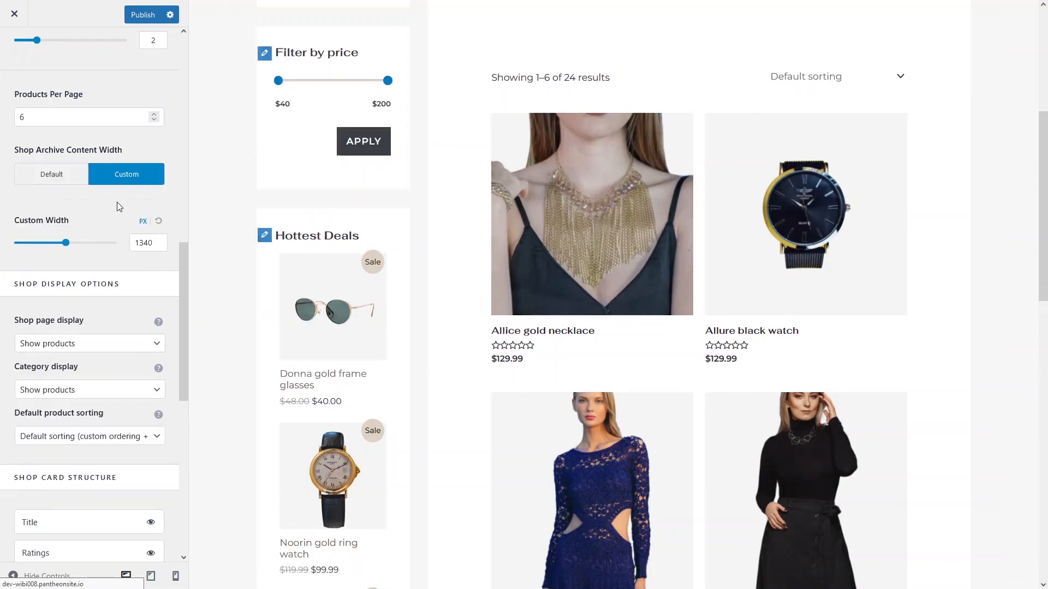
{"action": "left_click", "coordinate": [131, 250]}
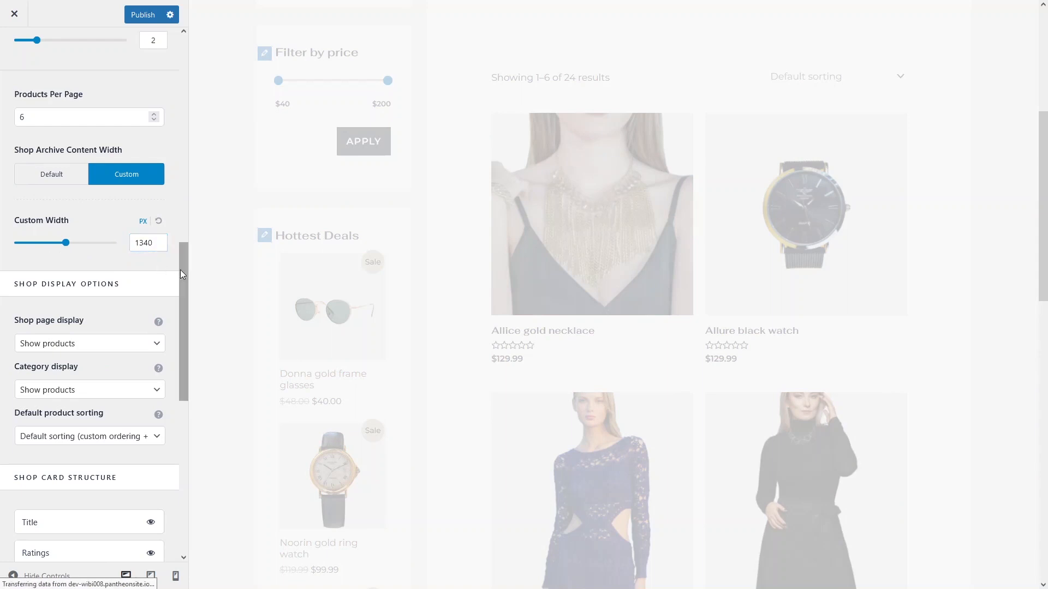
Step: Try Show categories as the shop page display and check the category grid in the preview
{"action": "scroll", "coordinate": [181, 274], "scroll_direction": "down", "scroll_amount": 2}
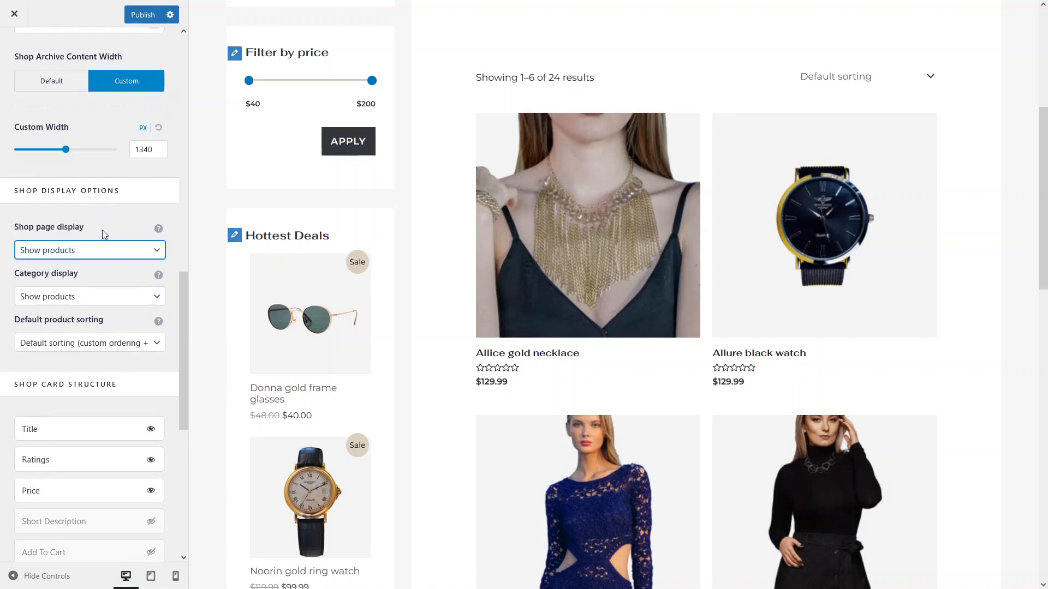
{"action": "left_click", "coordinate": [91, 250]}
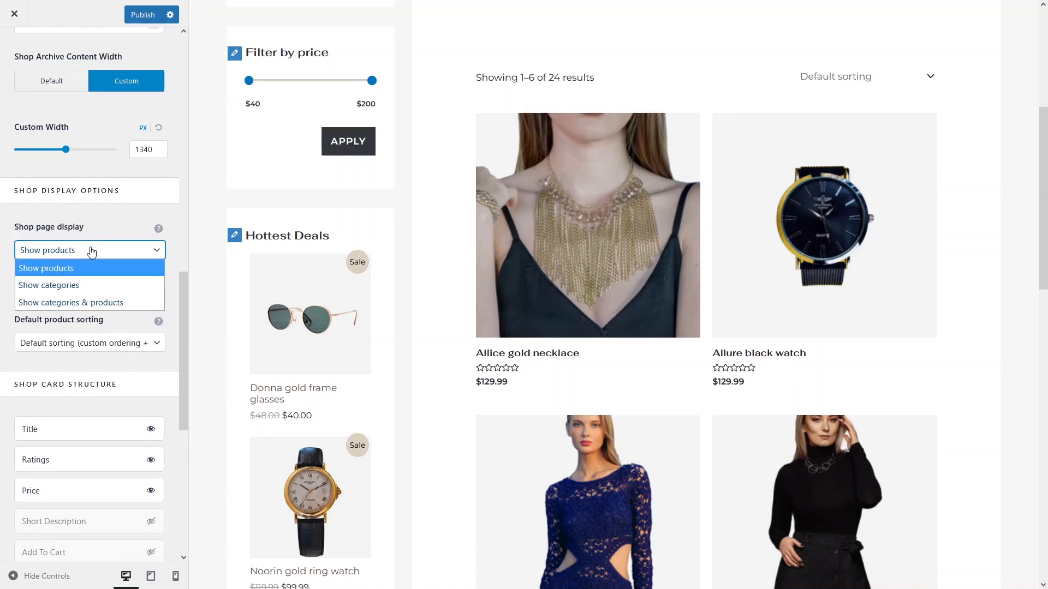
{"action": "left_click", "coordinate": [62, 287]}
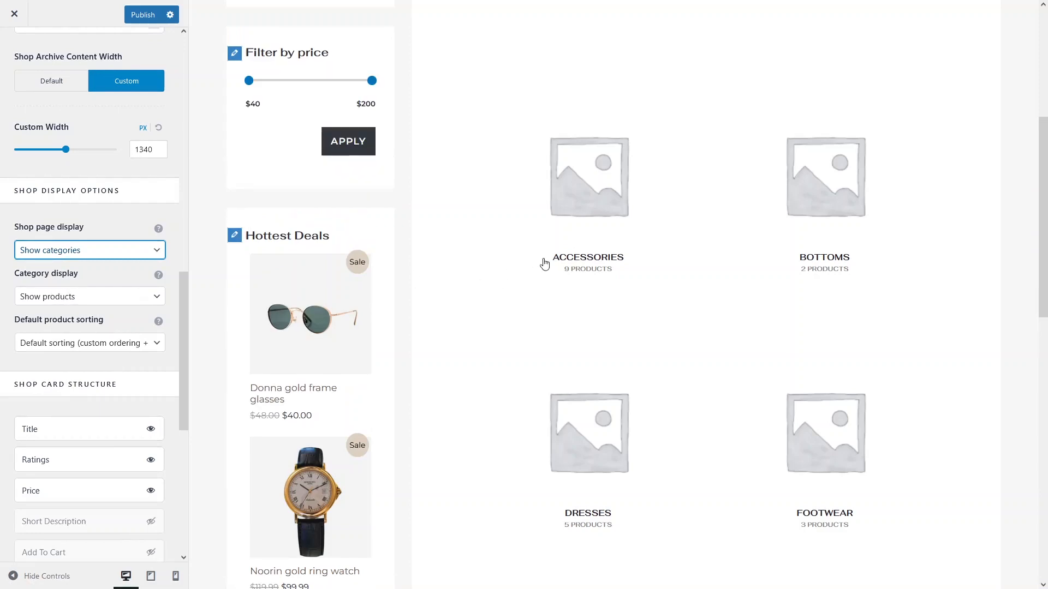
{"action": "scroll", "coordinate": [546, 288], "scroll_direction": "down", "scroll_amount": 1}
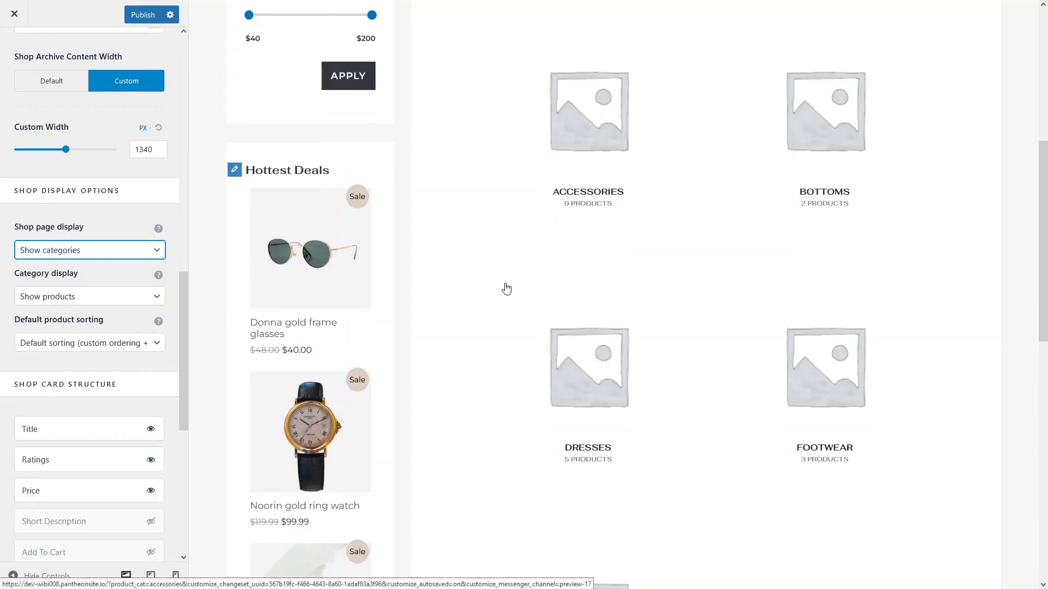
Step: Try Show subcategories as the category display and review the Dresses category in the preview
{"action": "left_click", "coordinate": [97, 302]}
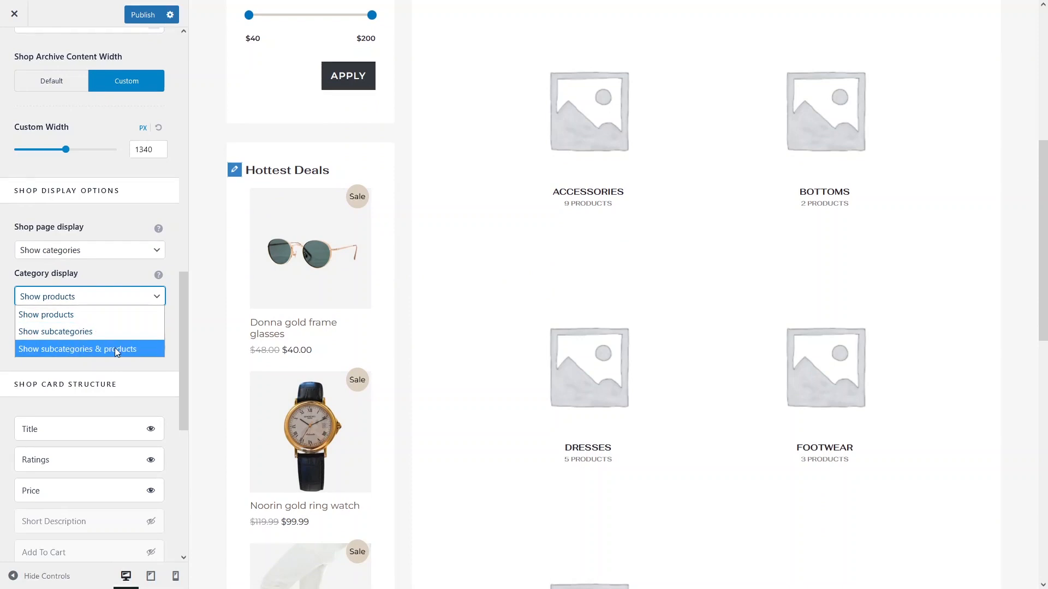
{"action": "left_click", "coordinate": [55, 336]}
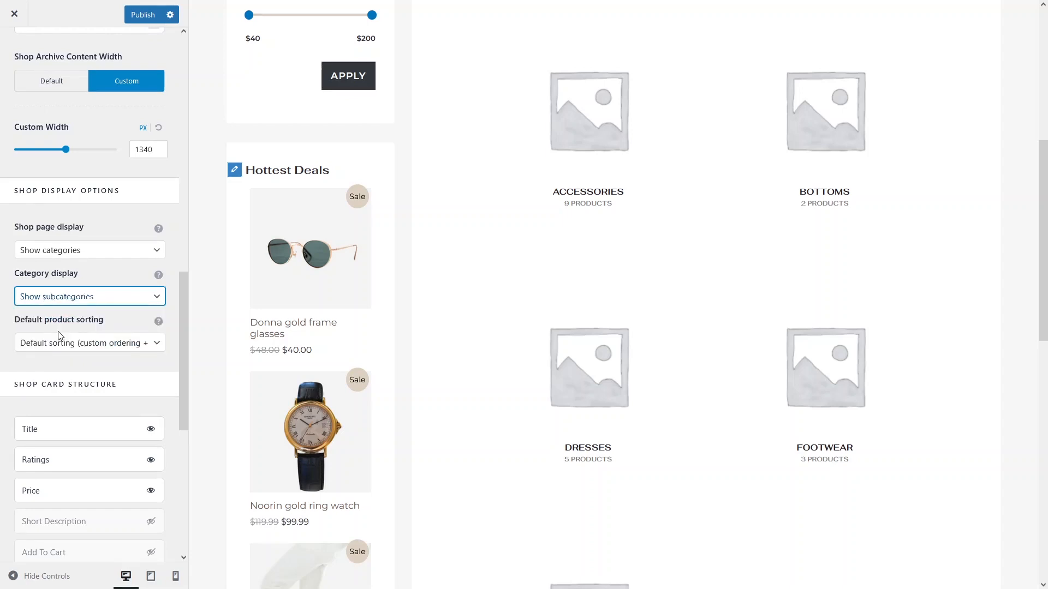
{"action": "left_click", "coordinate": [577, 387]}
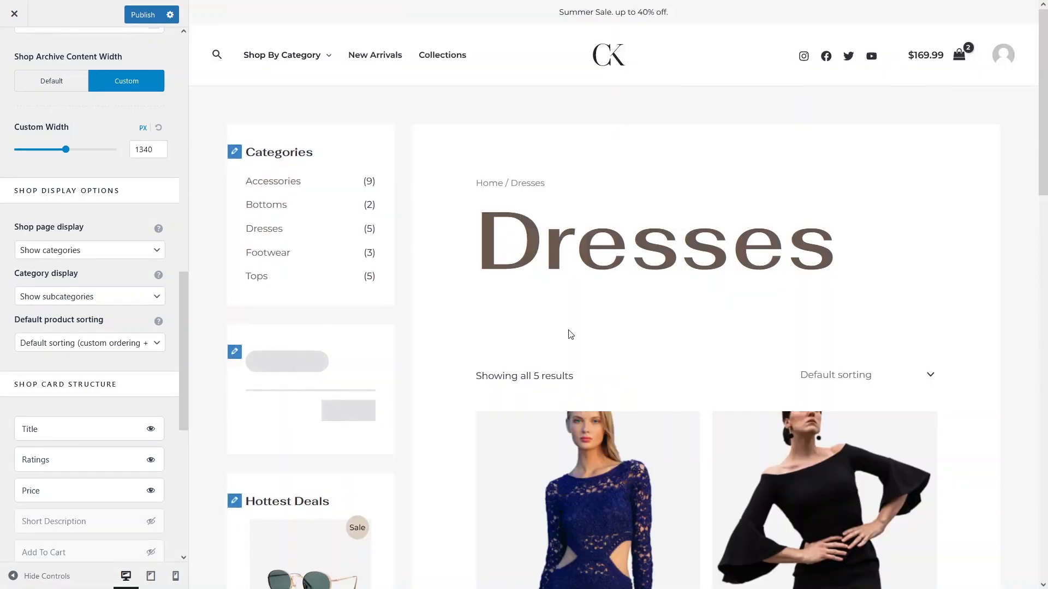
{"action": "scroll", "coordinate": [913, 133], "scroll_direction": "down", "scroll_amount": 10}
{"action": "scroll", "coordinate": [695, 206], "scroll_direction": "up", "scroll_amount": 8}
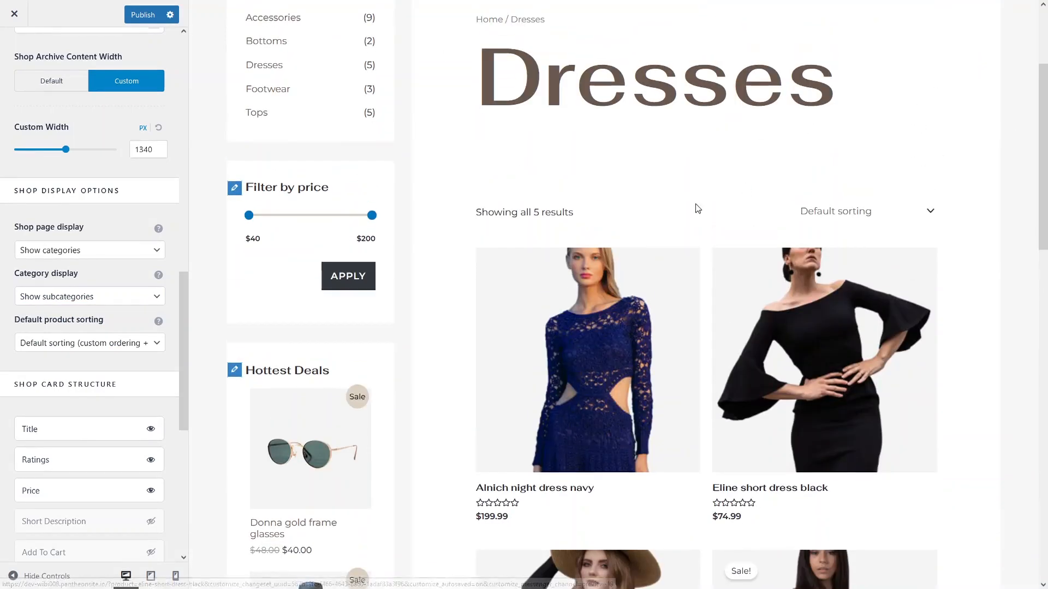
{"action": "scroll", "coordinate": [617, 234], "scroll_direction": "down", "scroll_amount": 3}
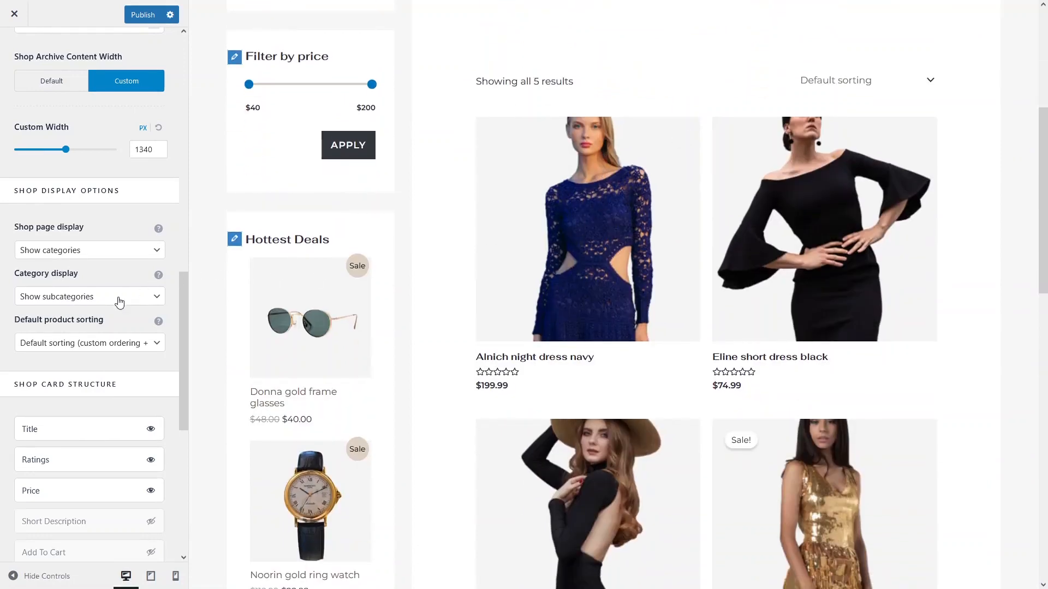
{"action": "scroll", "coordinate": [444, 238], "scroll_direction": "up", "scroll_amount": 2}
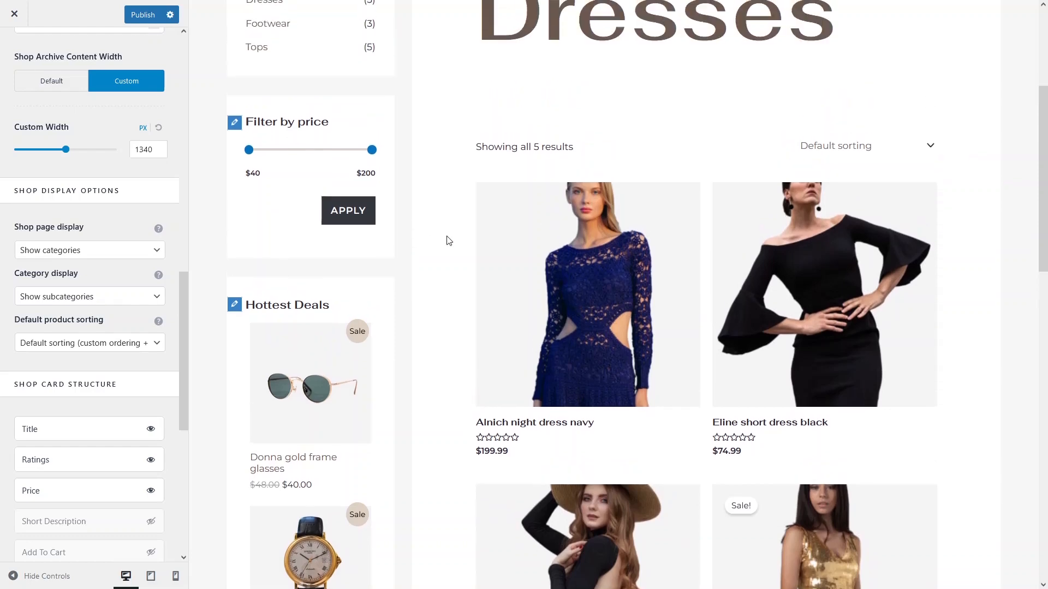
Step: Set both the shop page display and the category display back to Show products
{"action": "left_click", "coordinate": [88, 250]}
{"action": "left_click", "coordinate": [80, 269]}
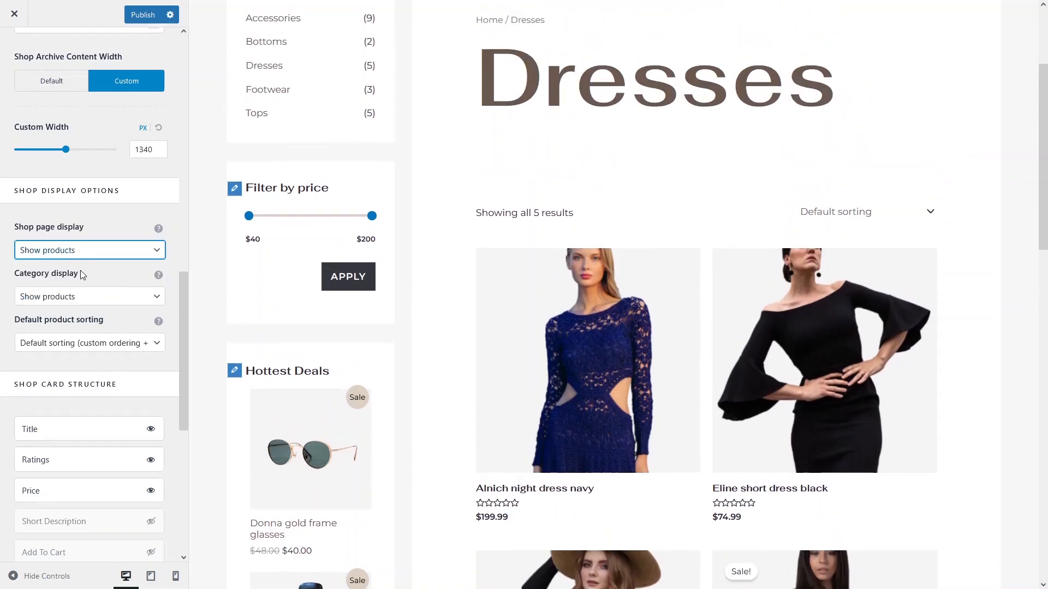
{"action": "scroll", "coordinate": [124, 274], "scroll_direction": "down", "scroll_amount": 1}
{"action": "mouse_move", "coordinate": [275, 60]}
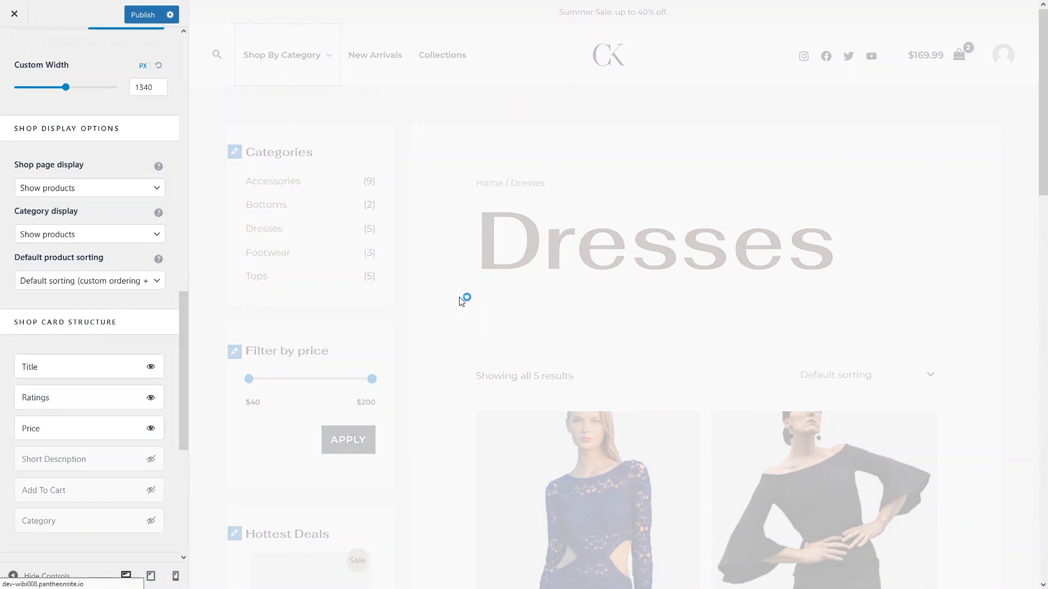
Step: Change the save action to Save Draft and save the customizations as a draft
{"action": "left_click", "coordinate": [170, 15]}
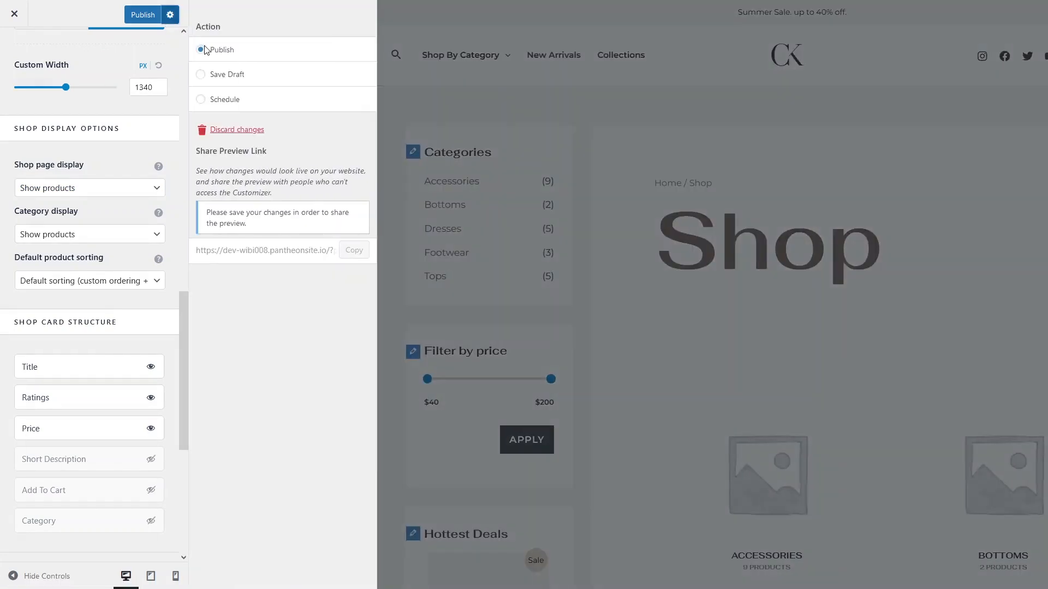
{"action": "left_click", "coordinate": [210, 75]}
Step: Try Popularity (sales) as the default product sorting and settle on Sort by price (asc)
{"action": "scroll", "coordinate": [142, 98], "scroll_direction": "down", "scroll_amount": 2}
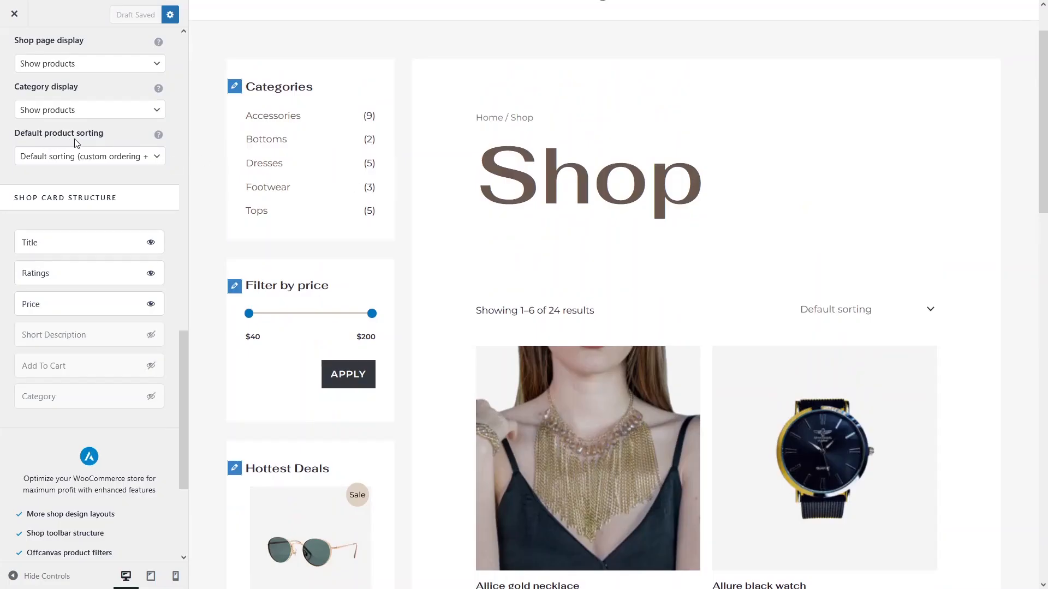
{"action": "left_click", "coordinate": [155, 158]}
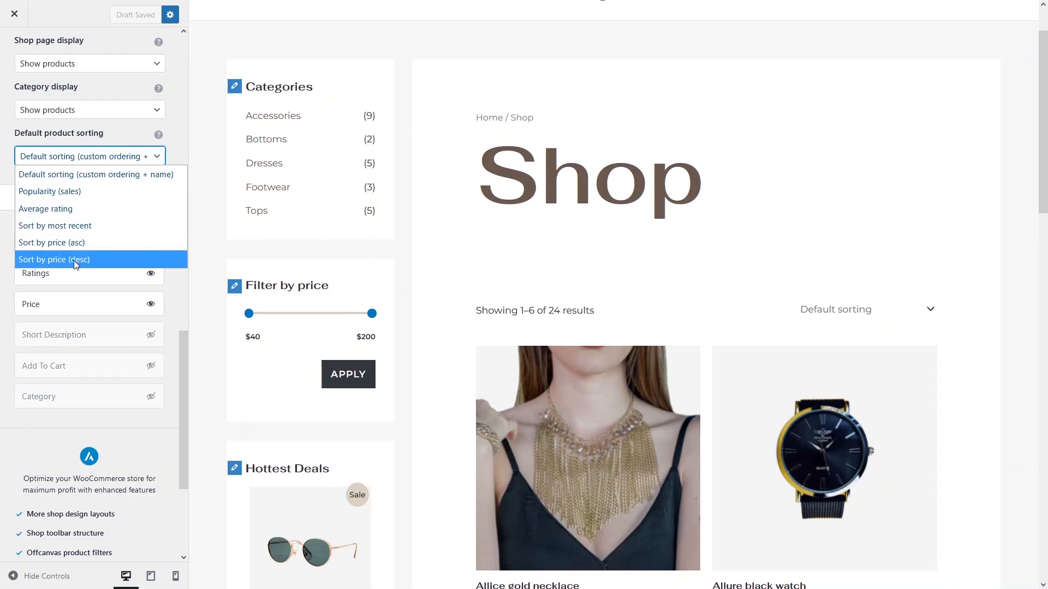
{"action": "left_click", "coordinate": [57, 192]}
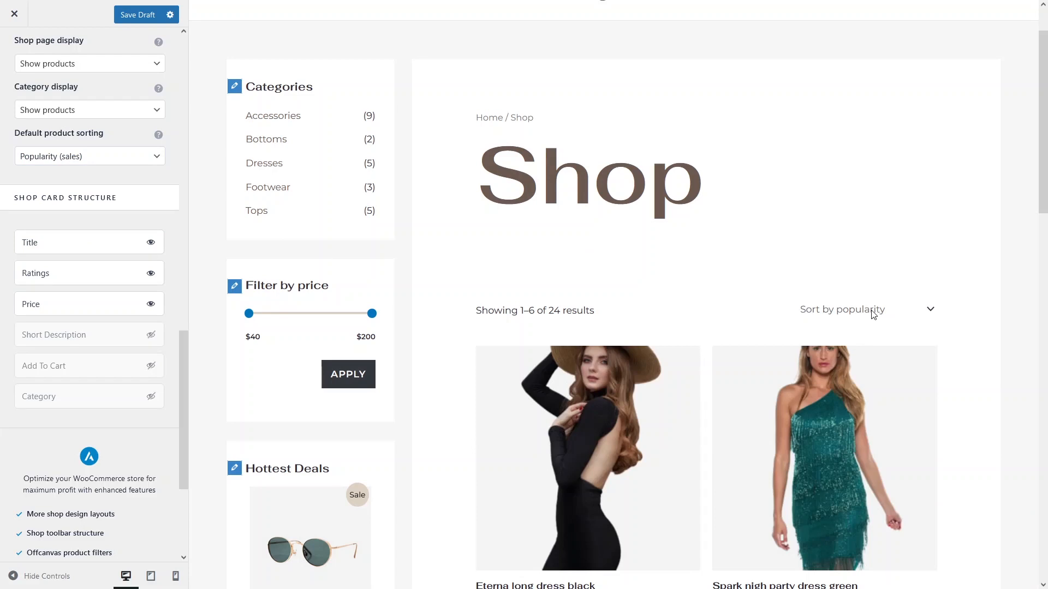
{"action": "left_click", "coordinate": [129, 162]}
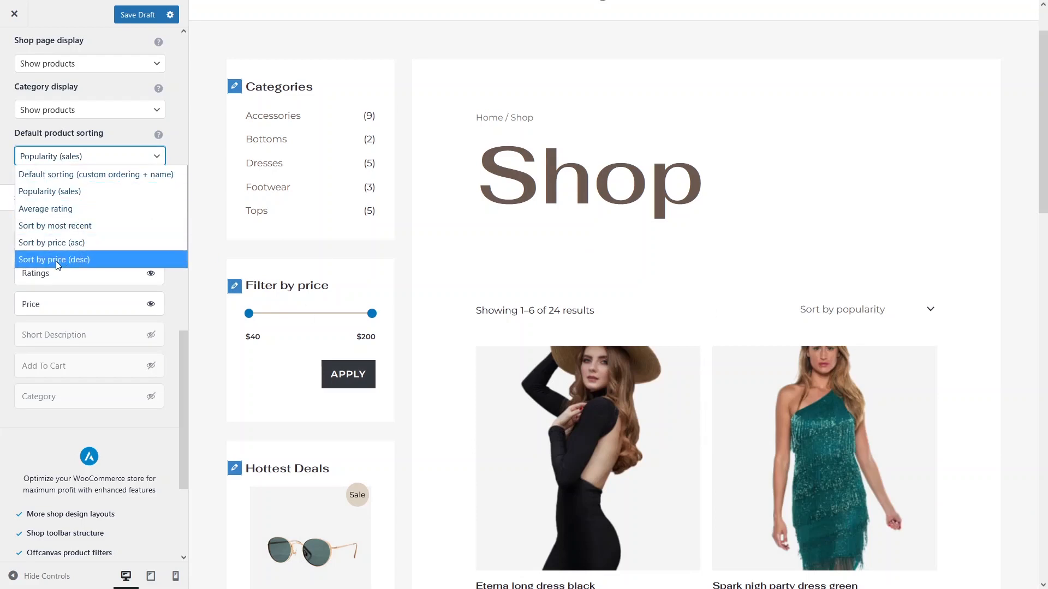
{"action": "left_click", "coordinate": [52, 247]}
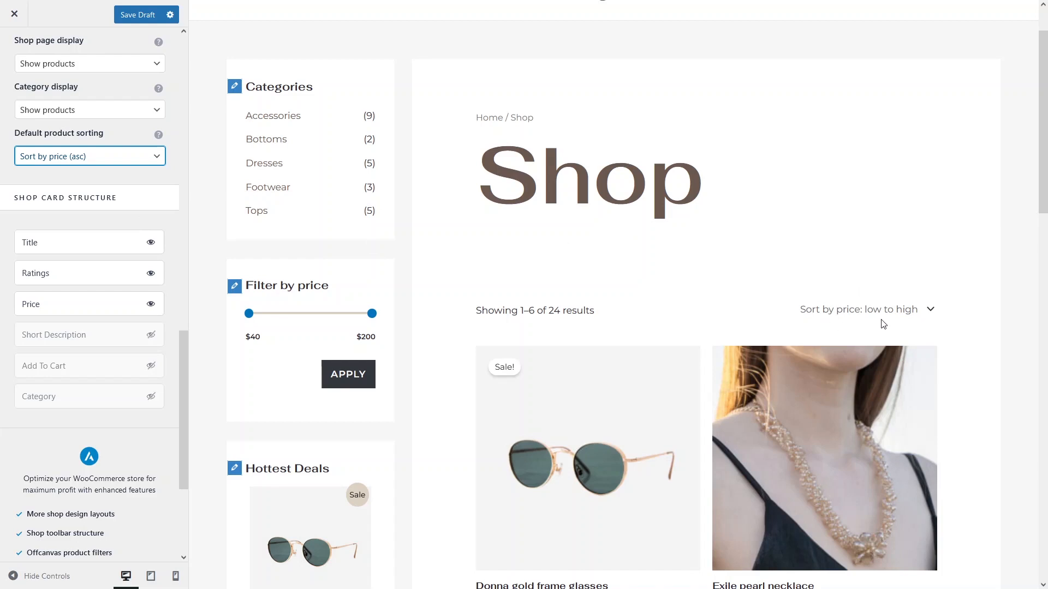
{"action": "left_click", "coordinate": [46, 220]}
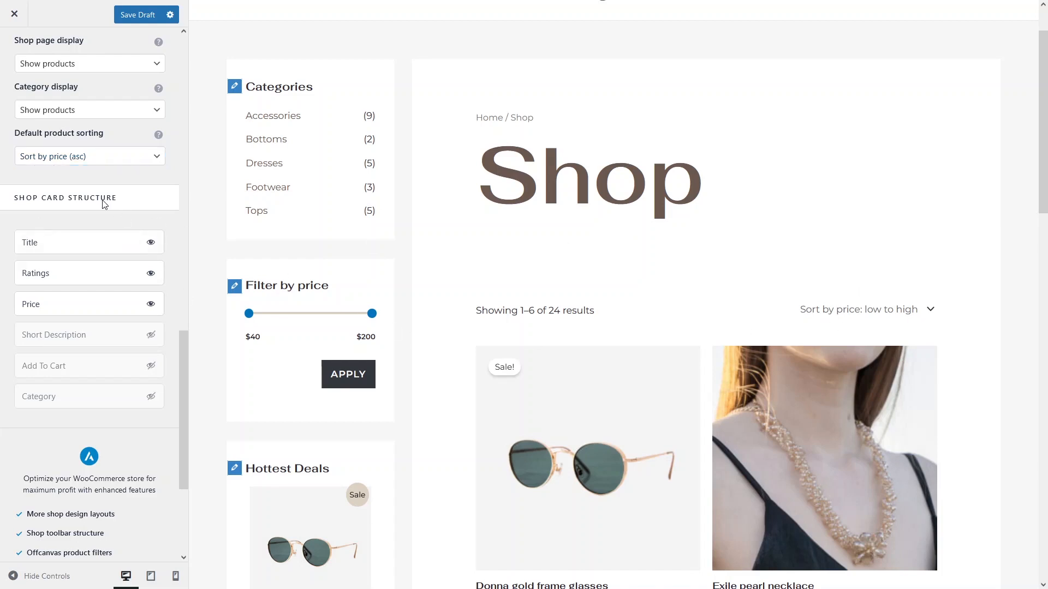
Step: Try displaying the short description on the shop's product cards and hide it again
{"action": "double_click", "coordinate": [387, 273]}
{"action": "scroll", "coordinate": [414, 262], "scroll_direction": "down", "scroll_amount": 5}
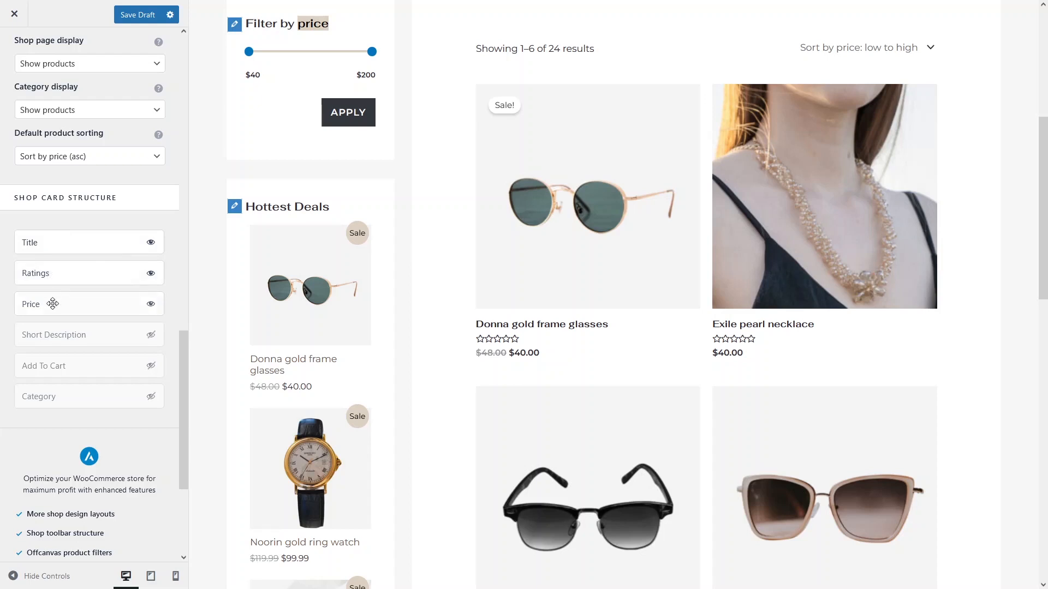
{"action": "left_click", "coordinate": [153, 339]}
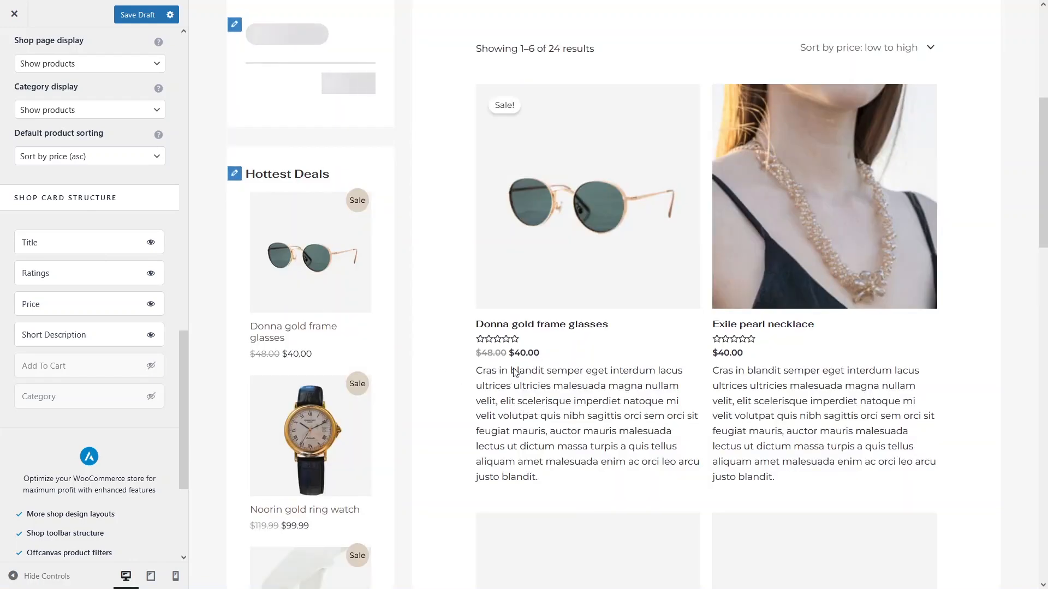
{"action": "left_click", "coordinate": [151, 336]}
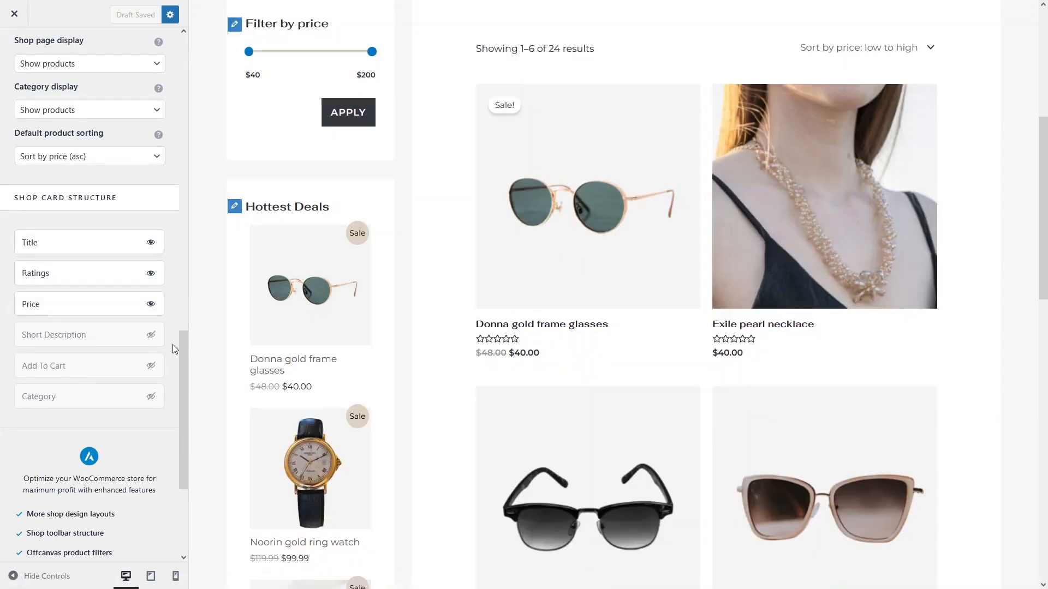
Step: Enable Add To Cart and Category in the shop card structure, placing Category above Add To Cart
{"action": "left_click", "coordinate": [151, 366]}
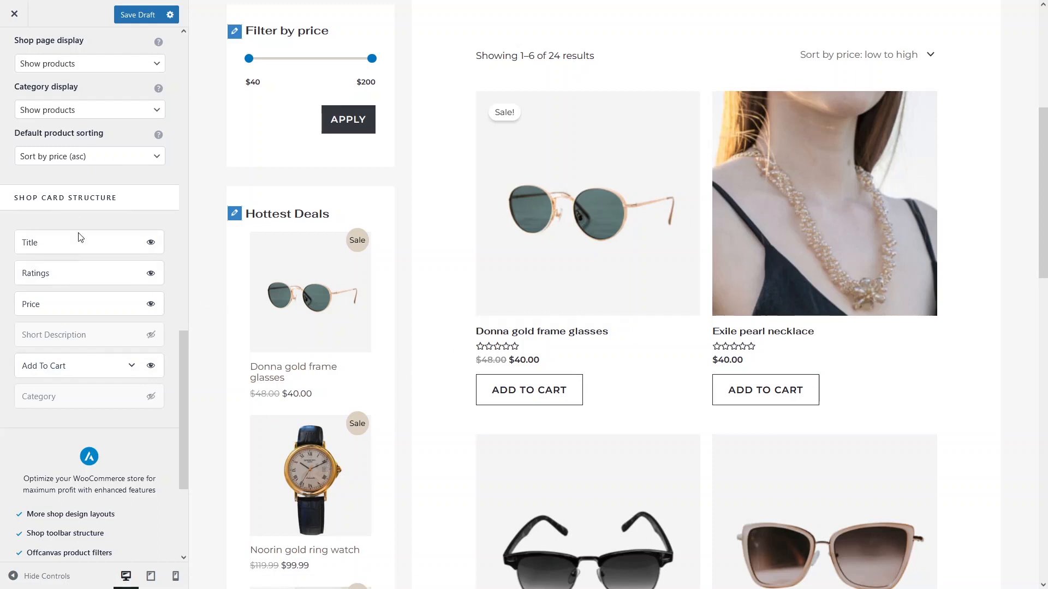
{"action": "left_click", "coordinate": [153, 397]}
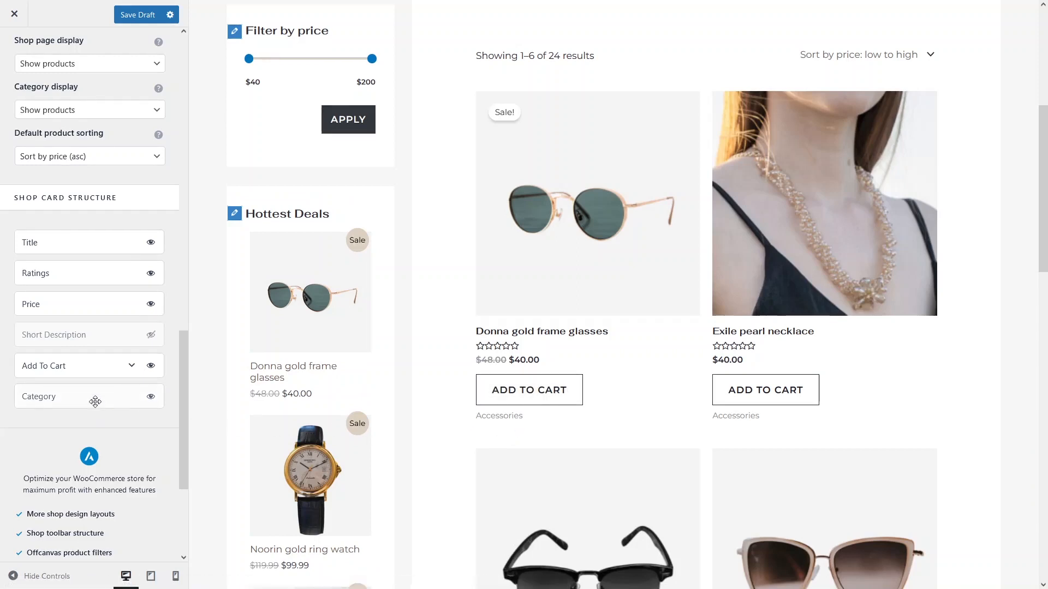
{"action": "left_click_drag", "start_coordinate": [96, 401], "coordinate": [93, 368]}
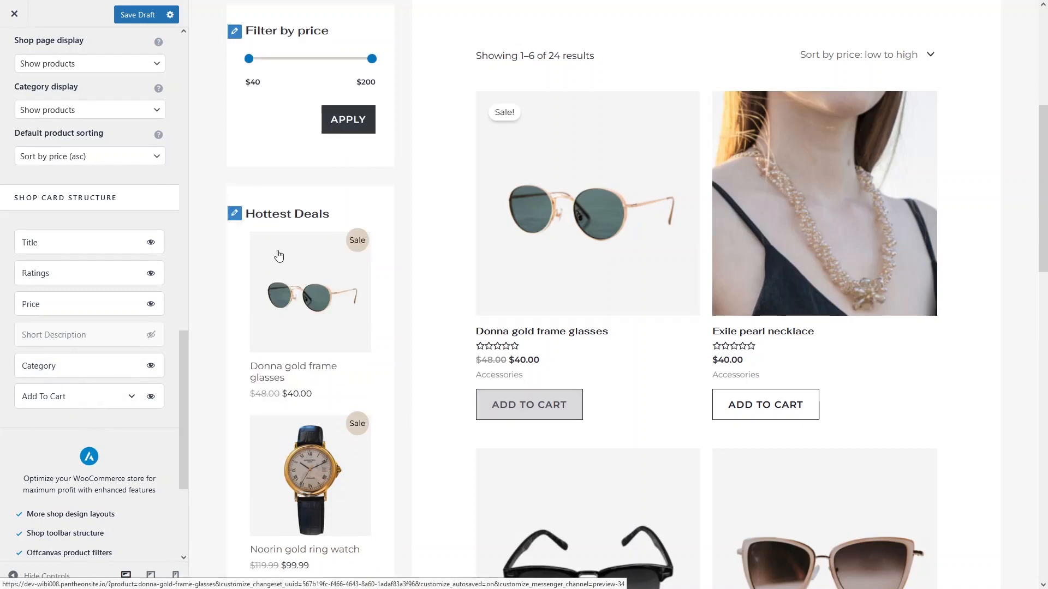
Step: Switch the save action to Publish and publish the shop page customizations
{"action": "left_click", "coordinate": [170, 16]}
{"action": "left_click", "coordinate": [201, 50]}
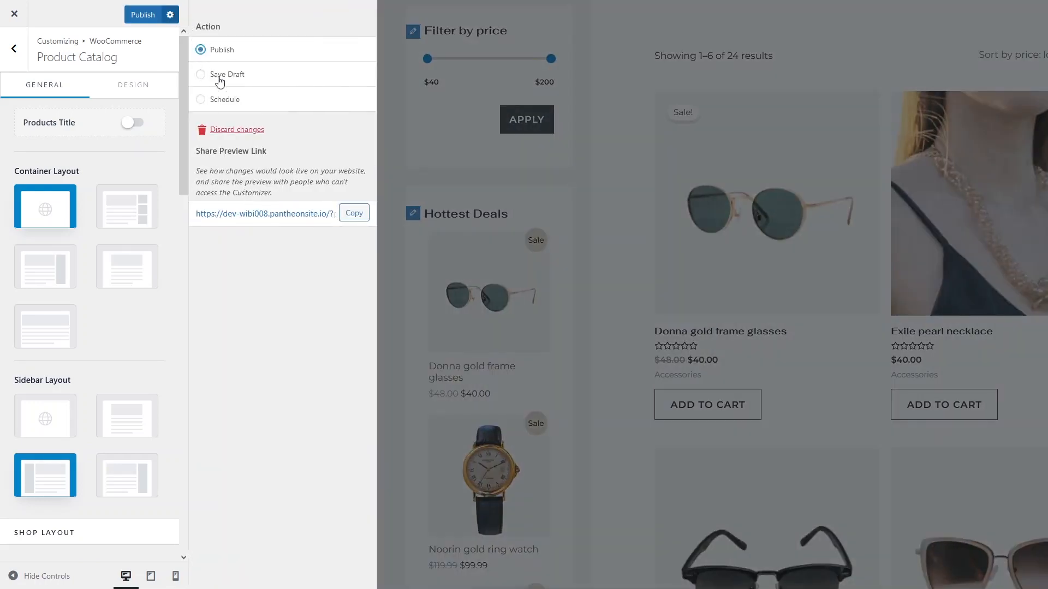
{"action": "left_click", "coordinate": [144, 16]}
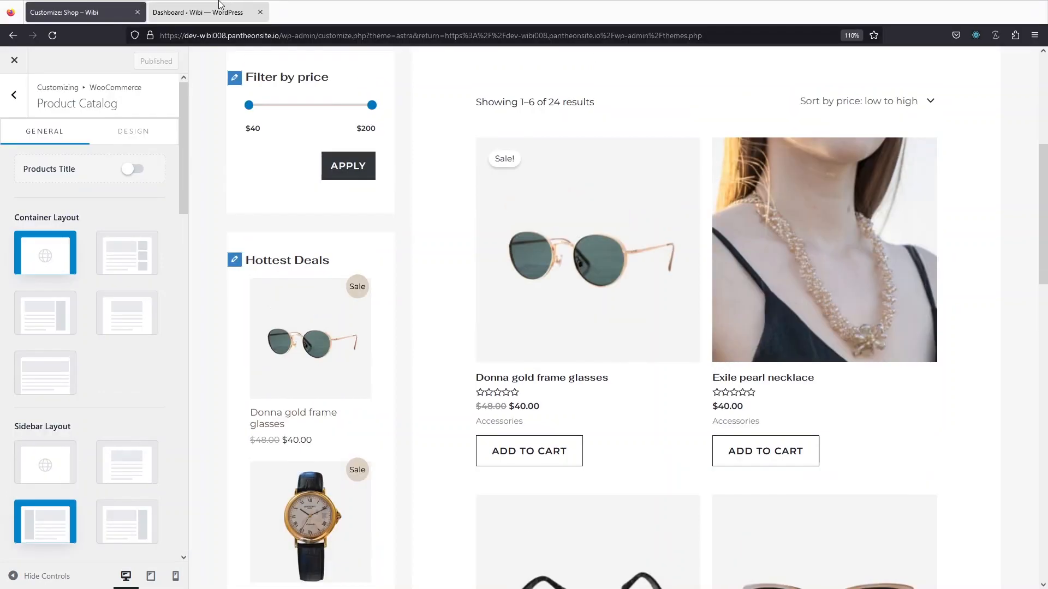
Step: Visit the live store from the WordPress dashboard to check the published shop page
{"action": "left_click", "coordinate": [220, 6]}
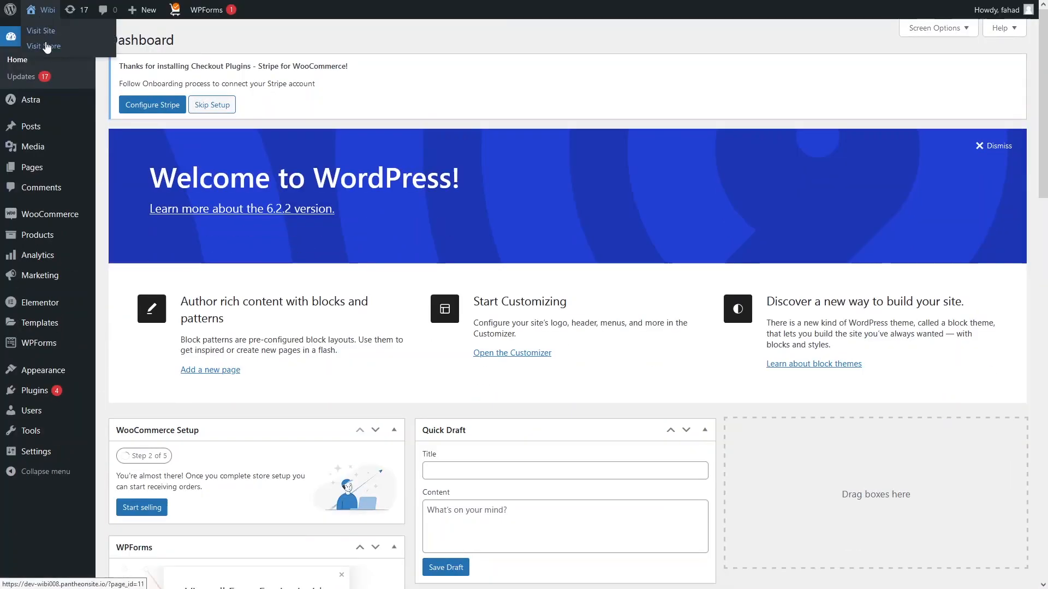
{"action": "left_click", "coordinate": [43, 73]}
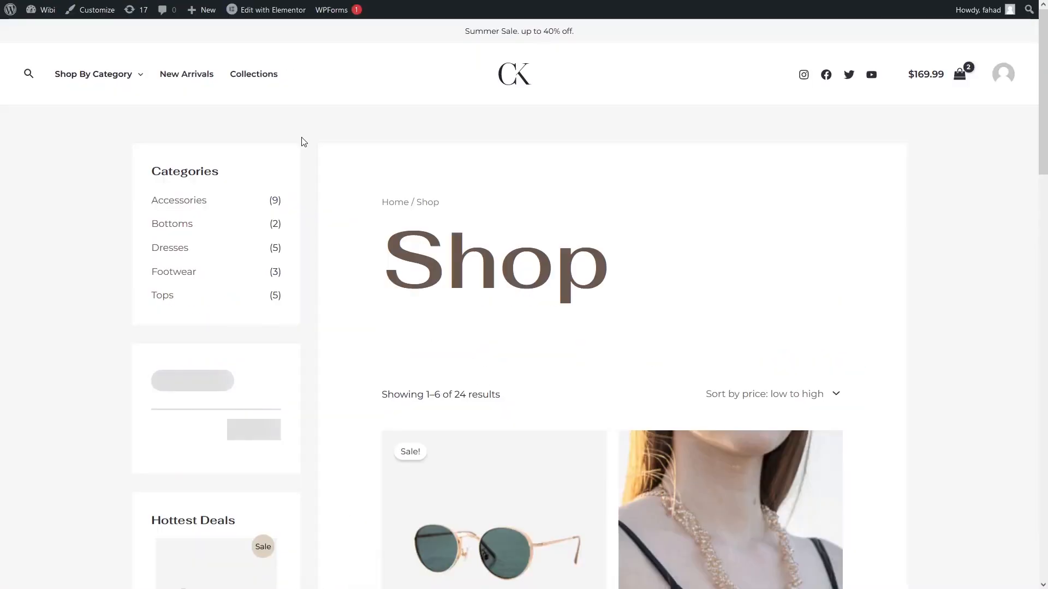
Step: Review the filters and product cards on the live shop page
{"action": "scroll", "coordinate": [316, 150], "scroll_direction": "down", "scroll_amount": 3}
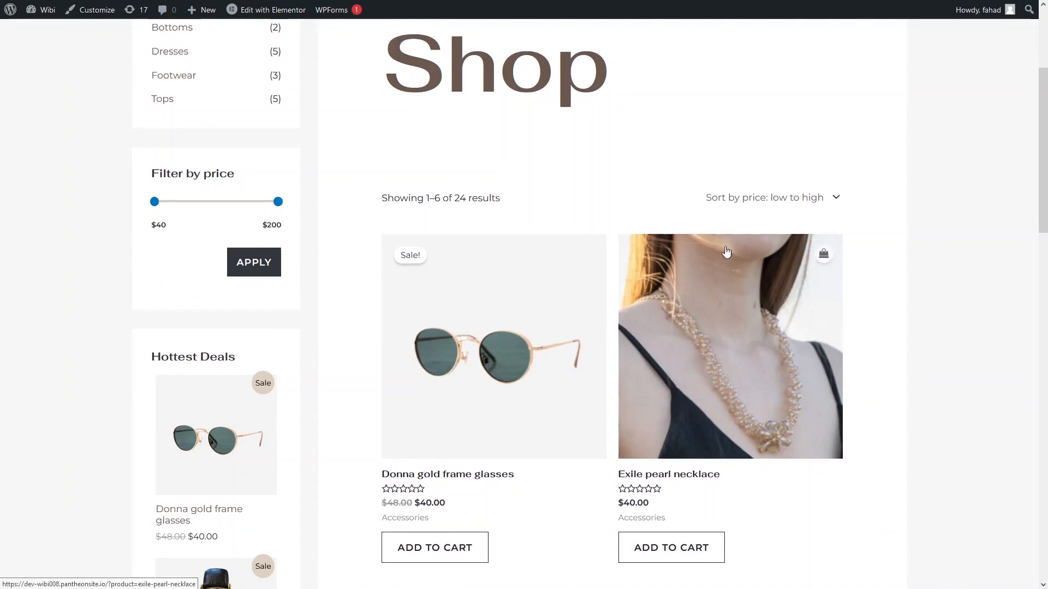
{"action": "scroll", "coordinate": [345, 358], "scroll_direction": "down", "scroll_amount": 3}
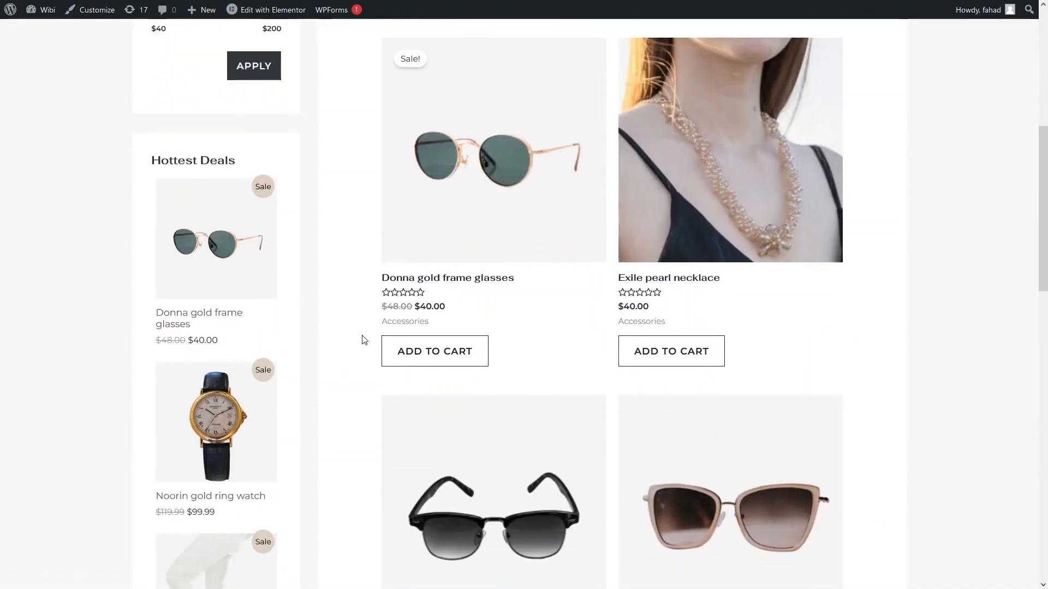
{"action": "left_click", "coordinate": [396, 347]}
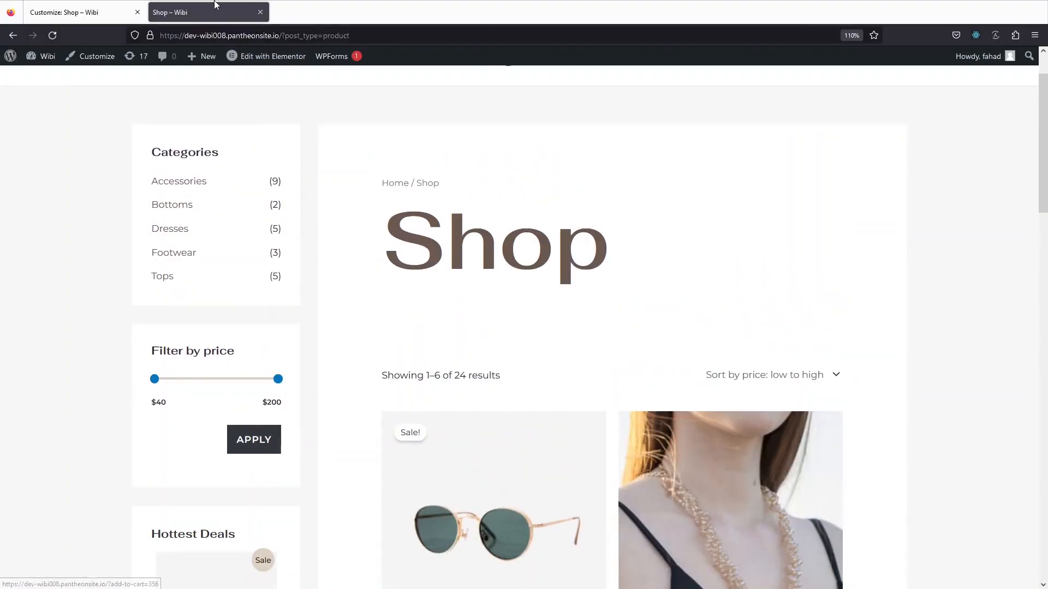
Step: Switch back to the Customizer, enable the Products Title in the product catalog and open its settings
{"action": "left_click", "coordinate": [98, 7]}
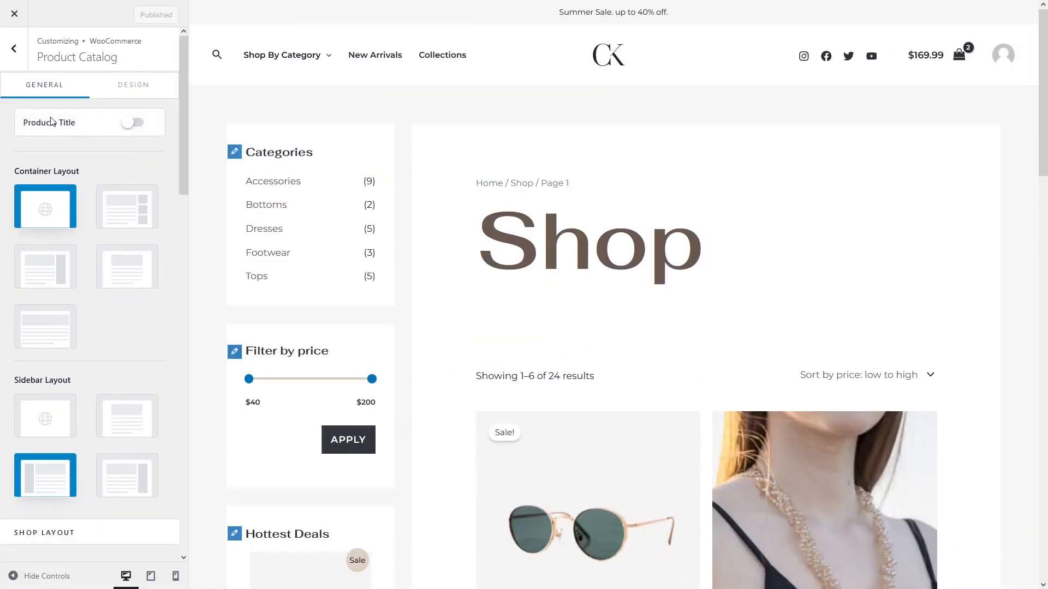
{"action": "left_click", "coordinate": [134, 123]}
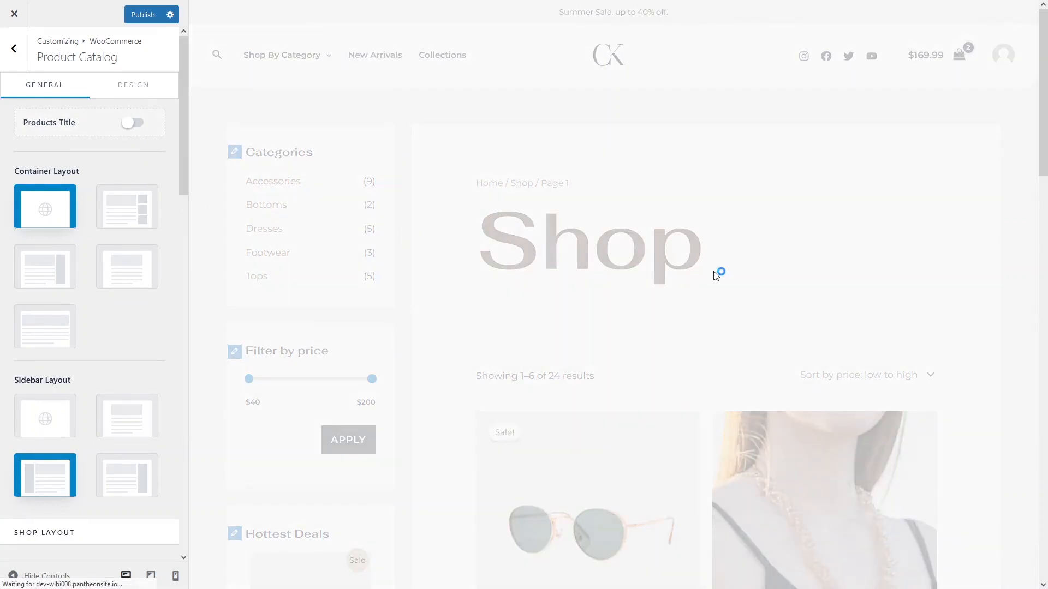
{"action": "left_click", "coordinate": [136, 124]}
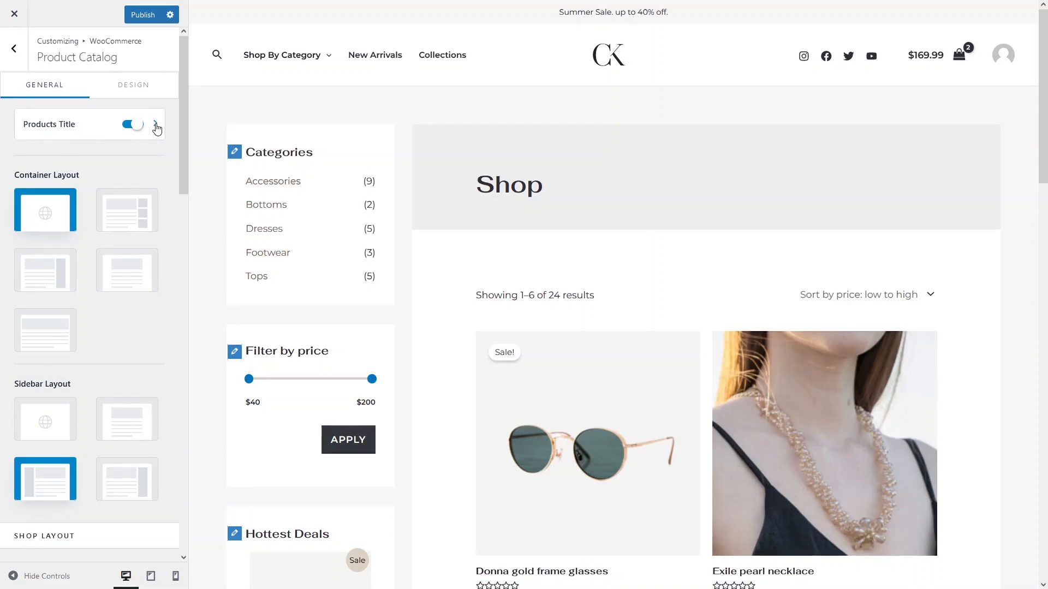
{"action": "left_click", "coordinate": [156, 127]}
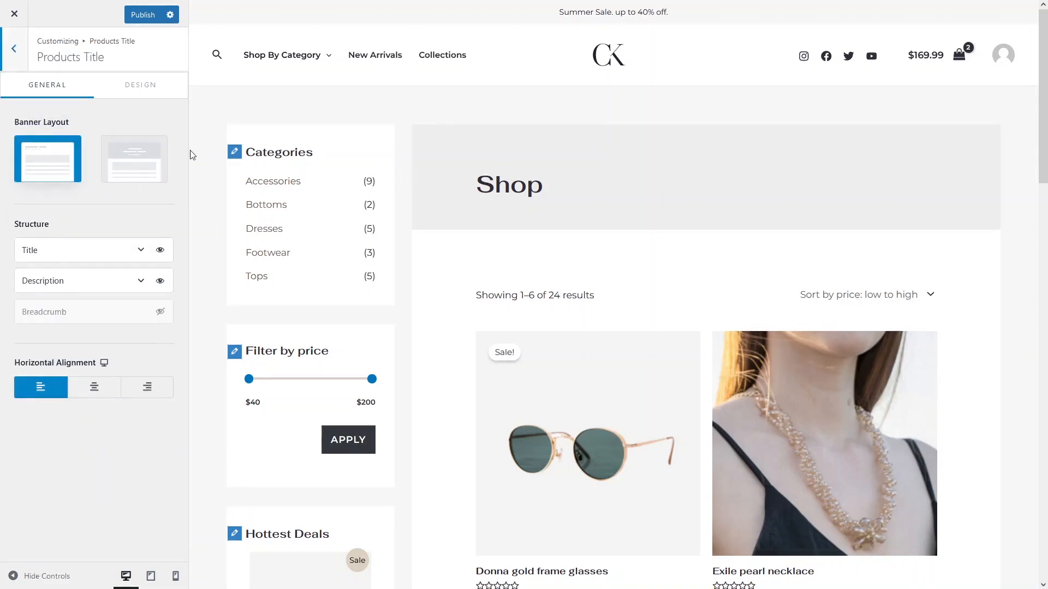
Step: Try the second banner layout for the products title and restore the first one
{"action": "left_click", "coordinate": [129, 163]}
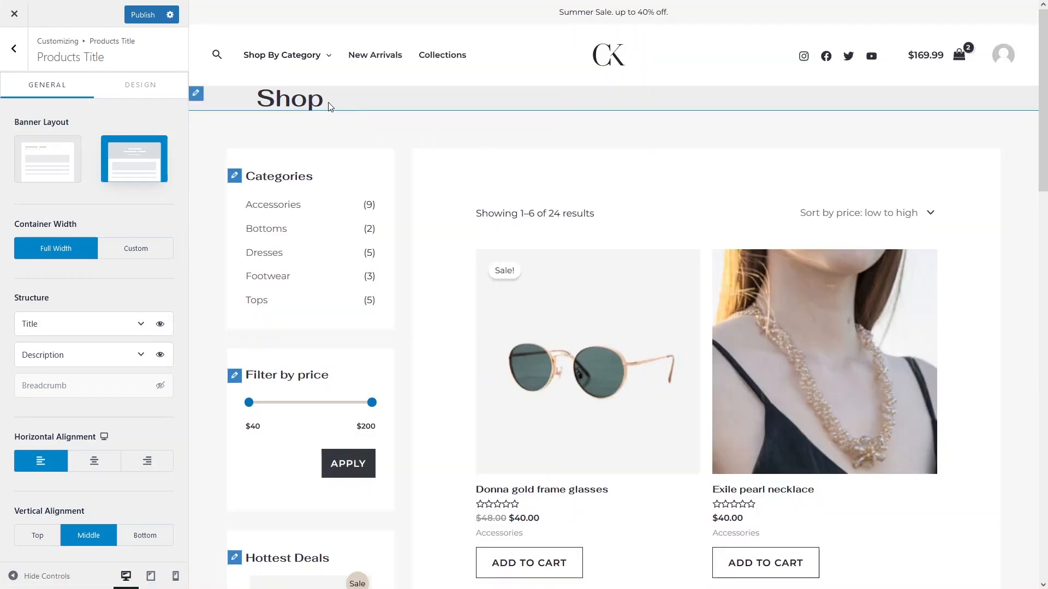
{"action": "left_click", "coordinate": [48, 170]}
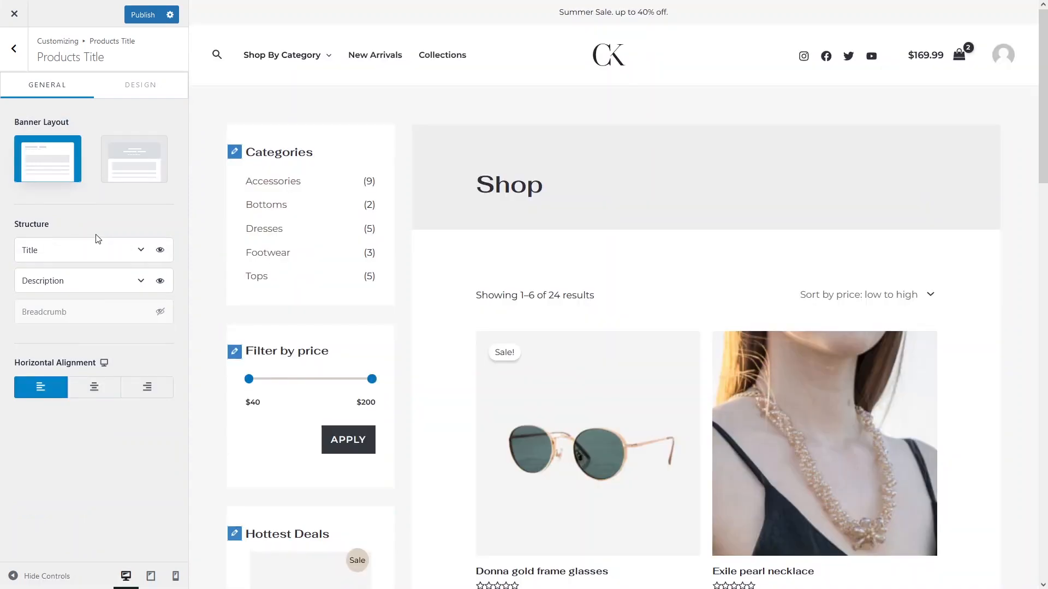
Step: Set the archive title in the products title structure to "Products"
{"action": "left_click", "coordinate": [141, 251]}
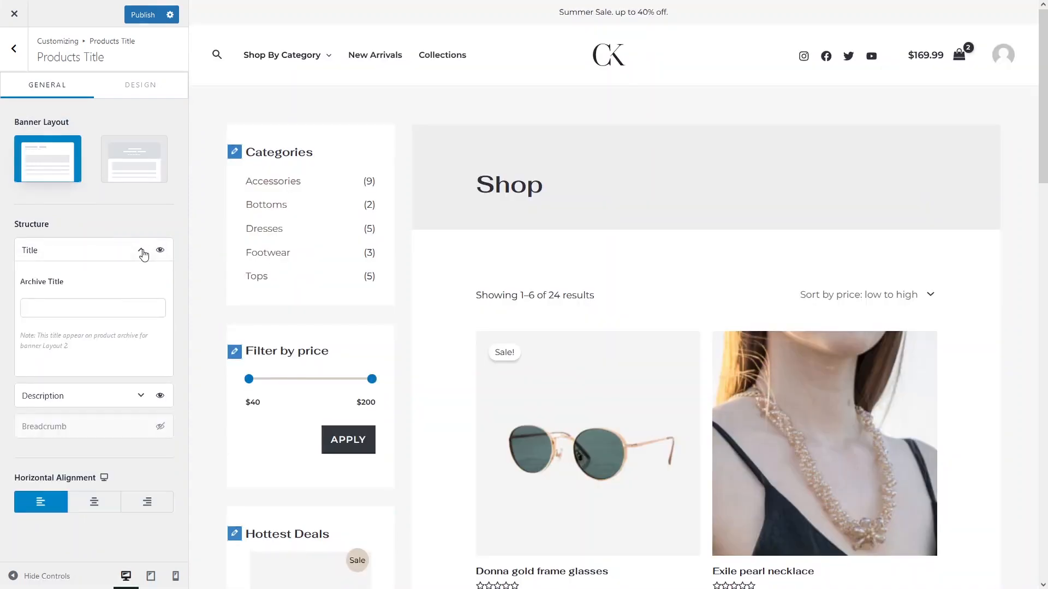
{"action": "left_click", "coordinate": [108, 314]}
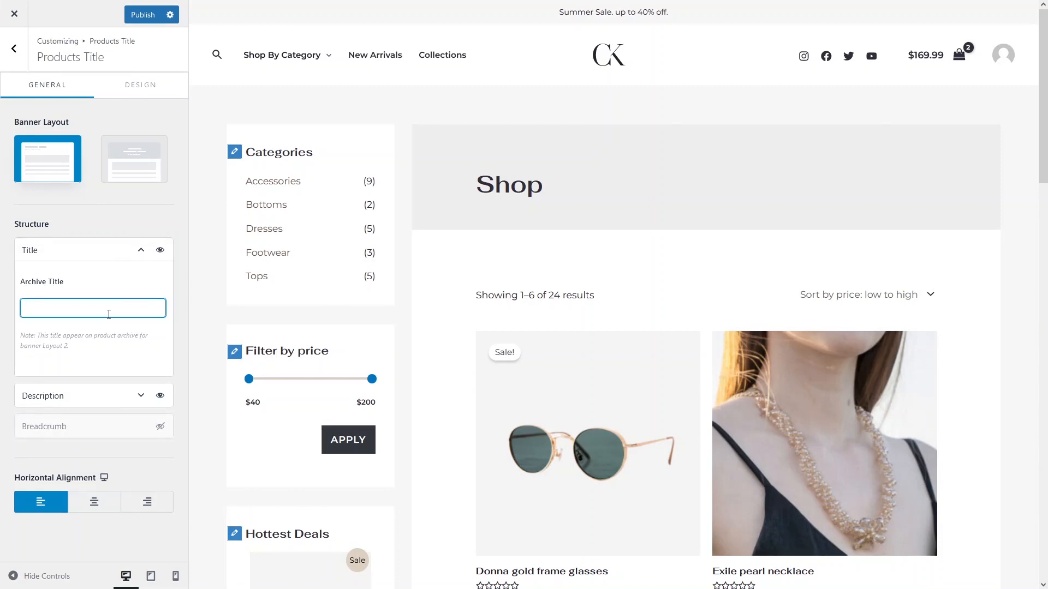
{"action": "type", "text": "Pro"}
{"action": "type", "text": "ducts"}
{"action": "left_click", "coordinate": [140, 251]}
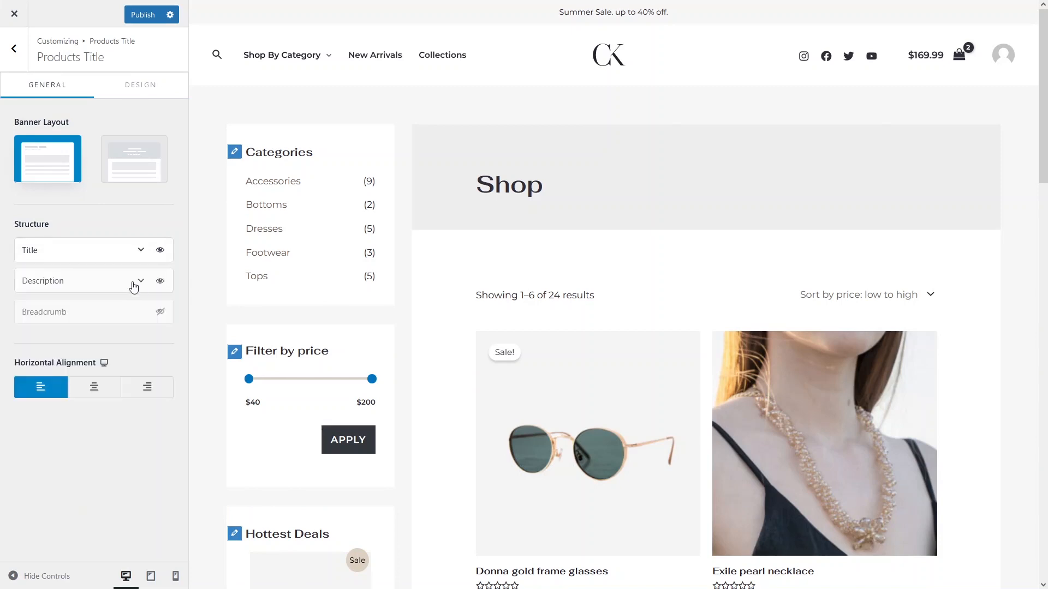
Step: Set the archive description in the products title structure to "list of the products"
{"action": "left_click", "coordinate": [134, 283]}
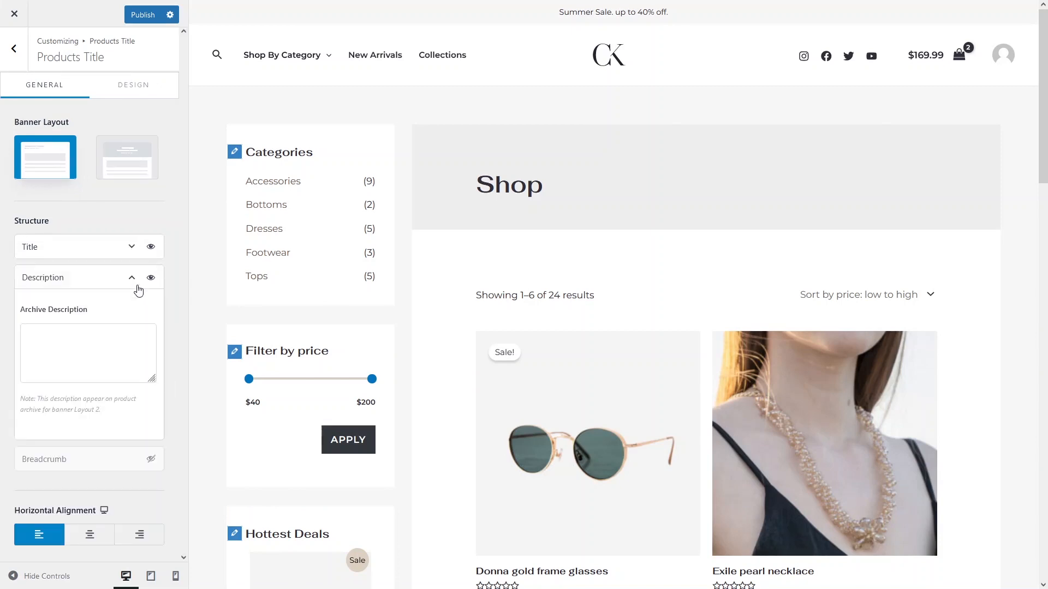
{"action": "left_click", "coordinate": [82, 345]}
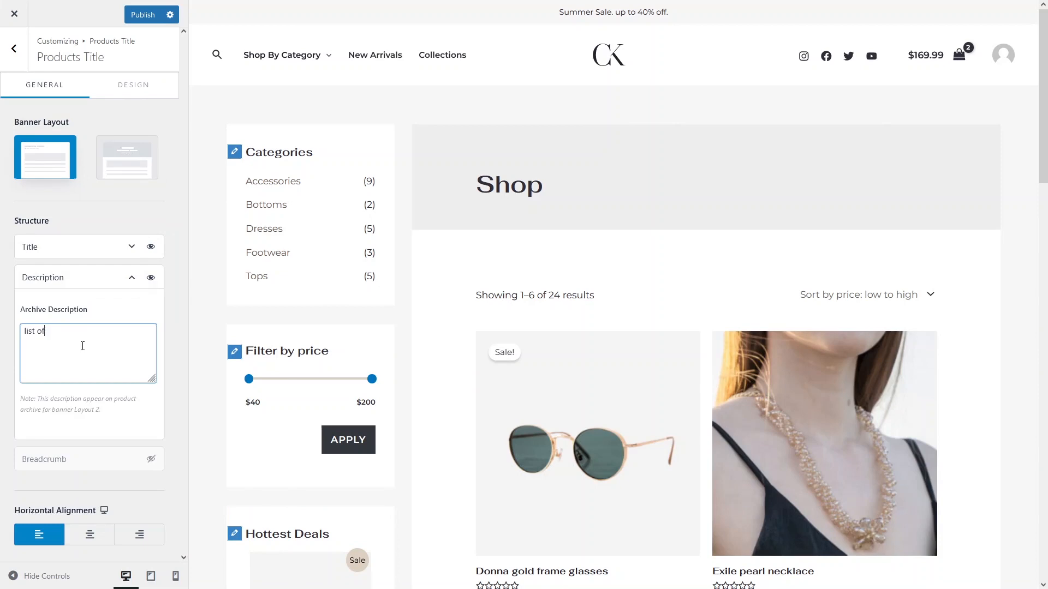
{"action": "type", "text": "list of the products"}
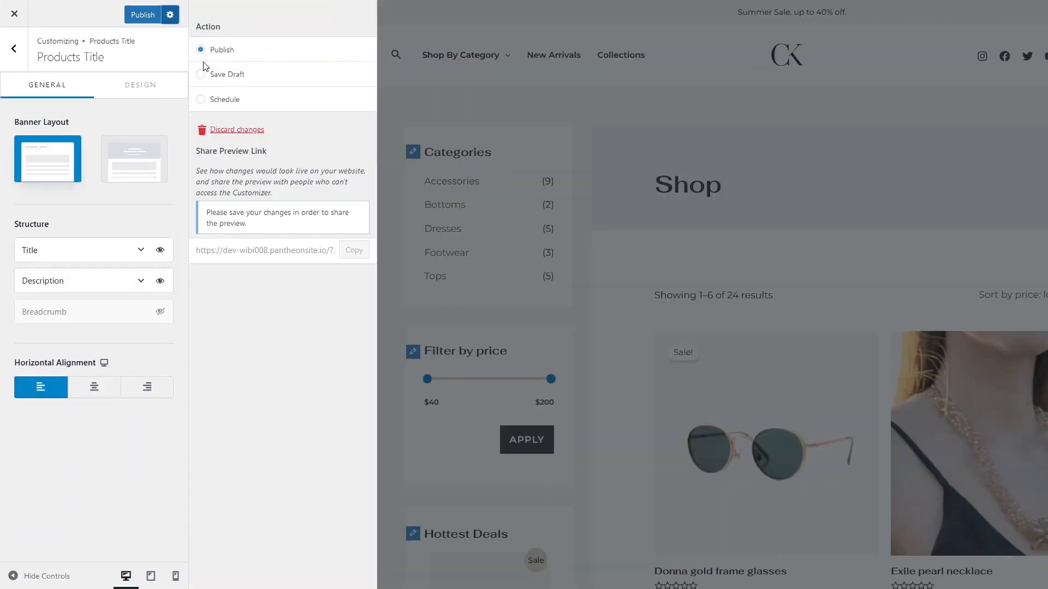
Step: Switch the save action to Save Draft and save the products title changes as a draft
{"action": "left_click", "coordinate": [200, 75]}
{"action": "left_click", "coordinate": [137, 15]}
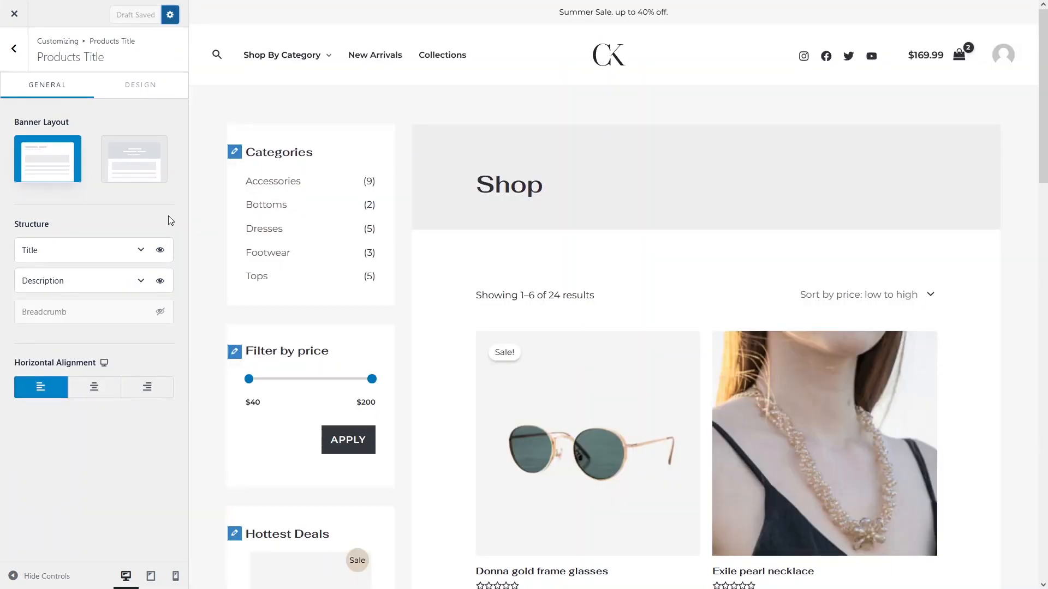
Step: Try showing the breadcrumb in the products title banner, hide it again and save the draft
{"action": "left_click", "coordinate": [162, 252]}
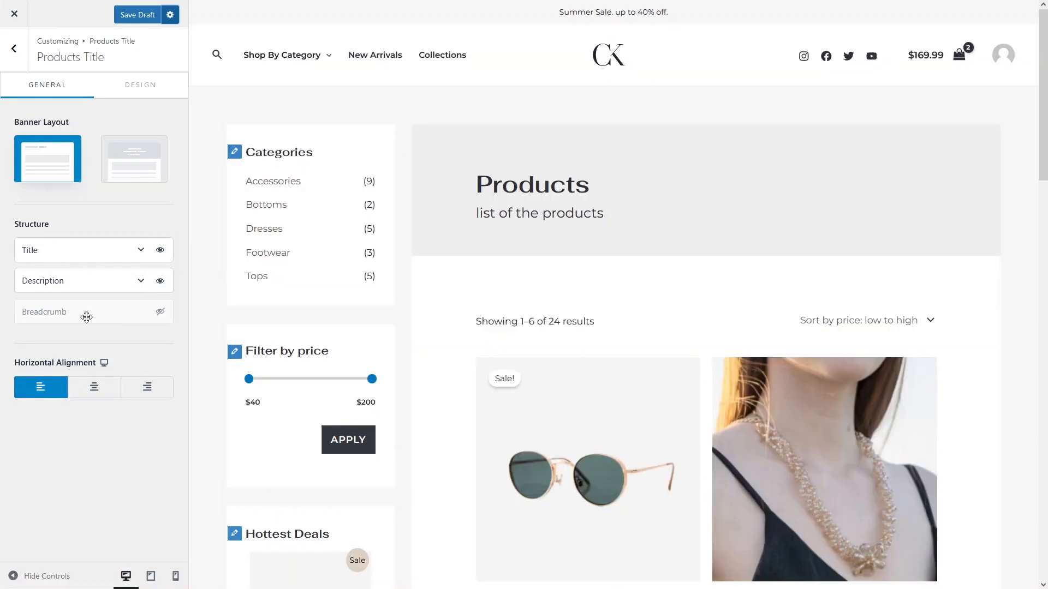
{"action": "left_click", "coordinate": [160, 313]}
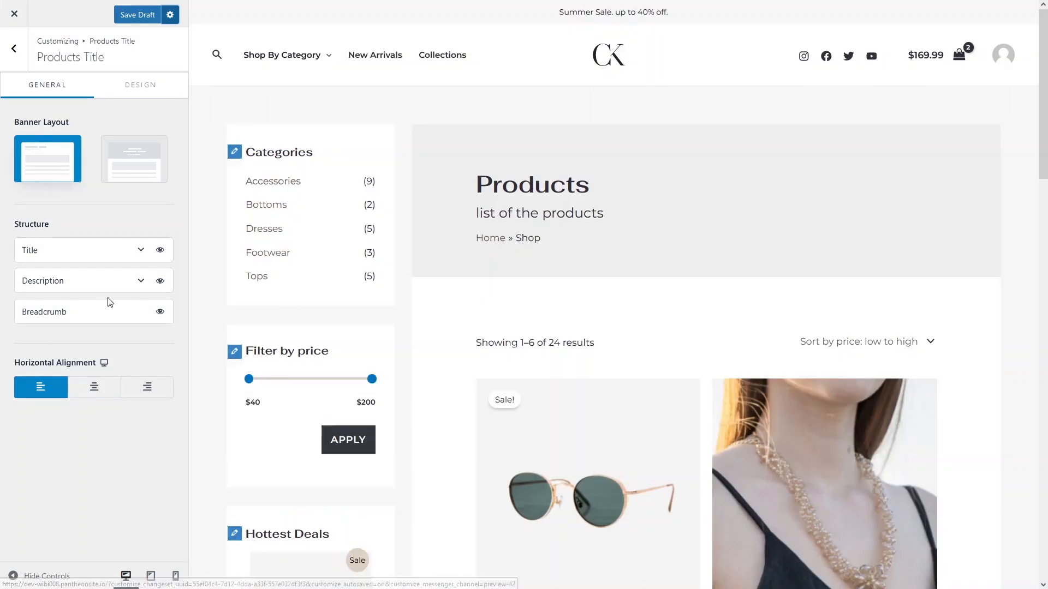
{"action": "left_click", "coordinate": [159, 313]}
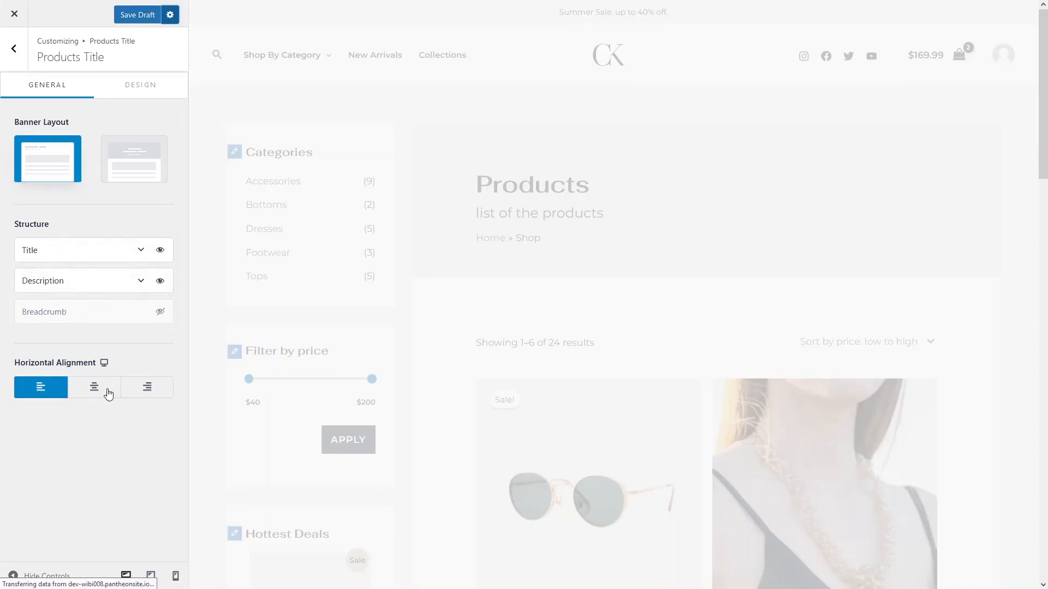
{"action": "left_click", "coordinate": [136, 15]}
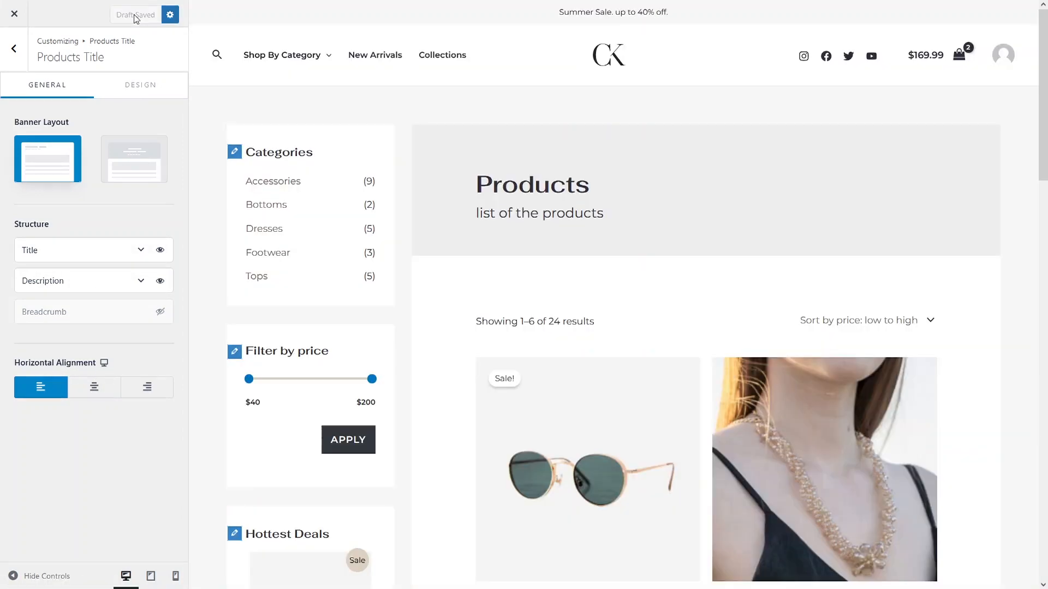
Step: Open the WooCommerce Single Product settings and load the Exile pearl necklace page in the preview
{"action": "left_click", "coordinate": [16, 48]}
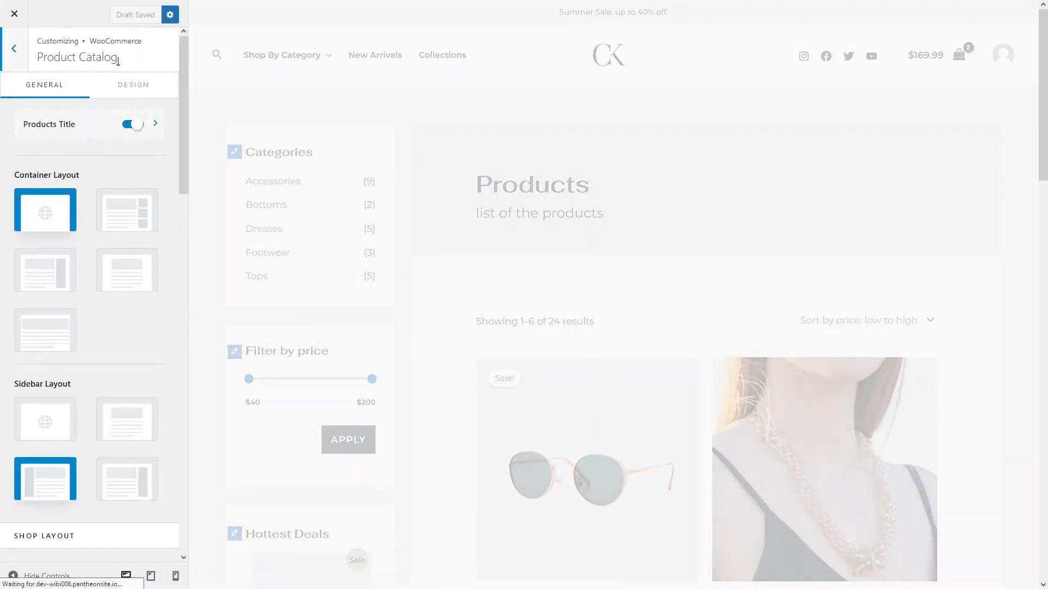
{"action": "left_click", "coordinate": [15, 49]}
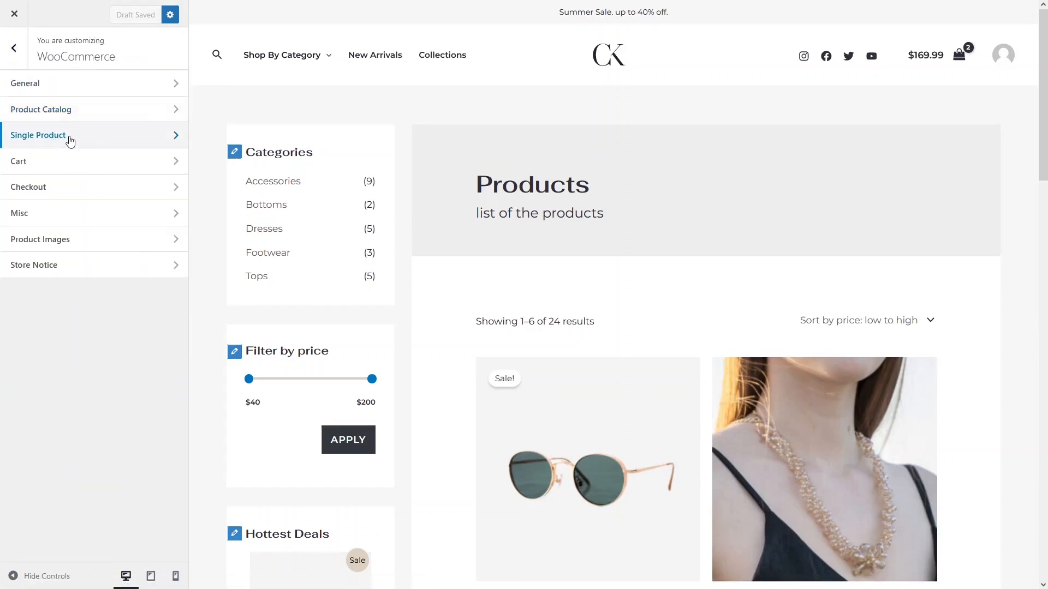
{"action": "left_click", "coordinate": [70, 141]}
{"action": "scroll", "coordinate": [566, 367], "scroll_direction": "down", "scroll_amount": 2}
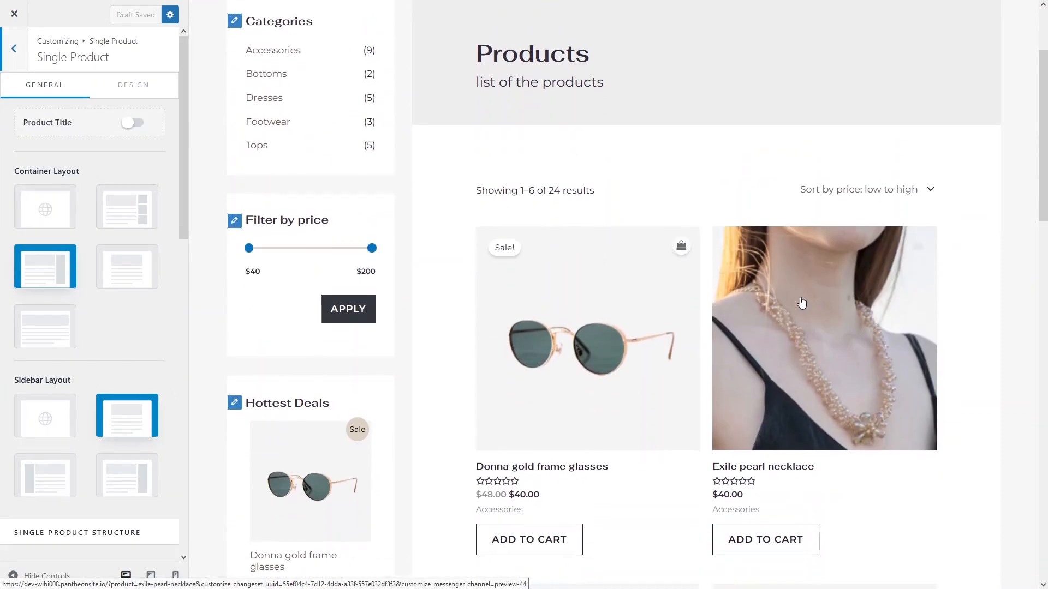
{"action": "left_click", "coordinate": [842, 326]}
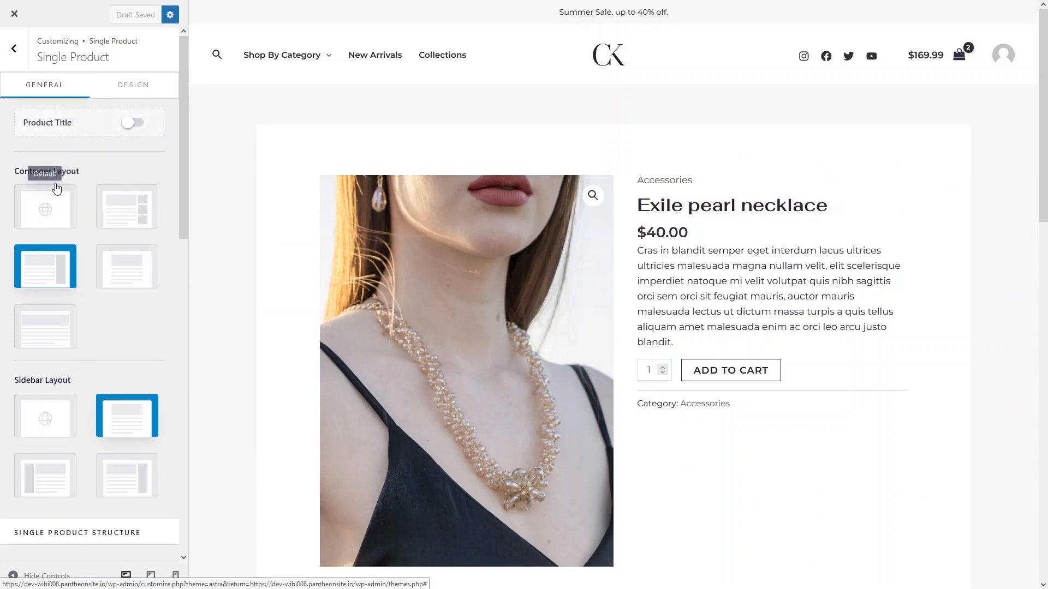
Step: Try hiding the short description in the single product structure and show it again
{"action": "left_click_drag", "start_coordinate": [185, 162], "coordinate": [185, 177]}
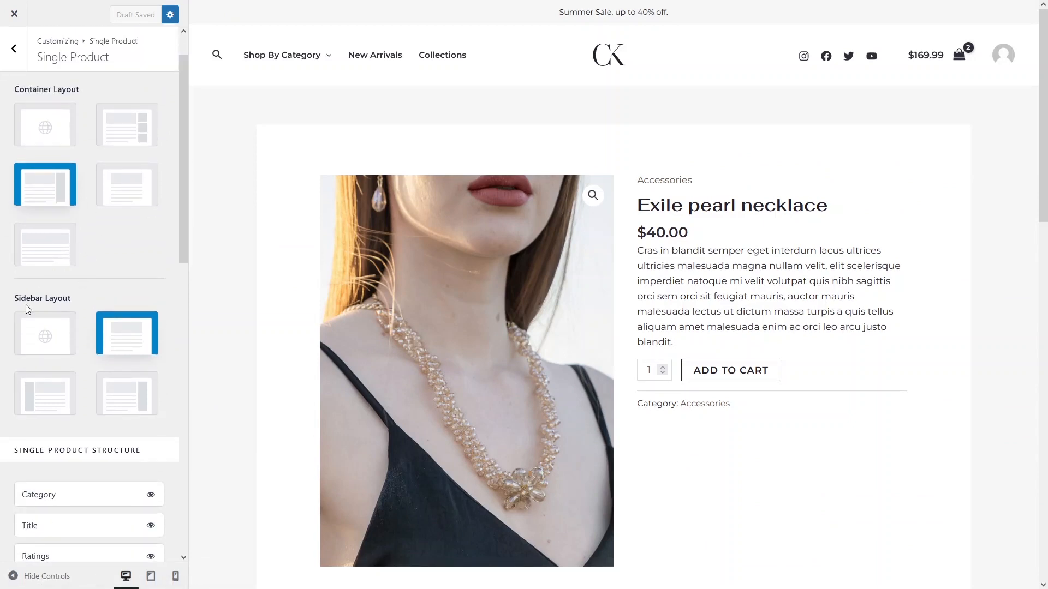
{"action": "scroll", "coordinate": [185, 208], "scroll_direction": "down", "scroll_amount": 5}
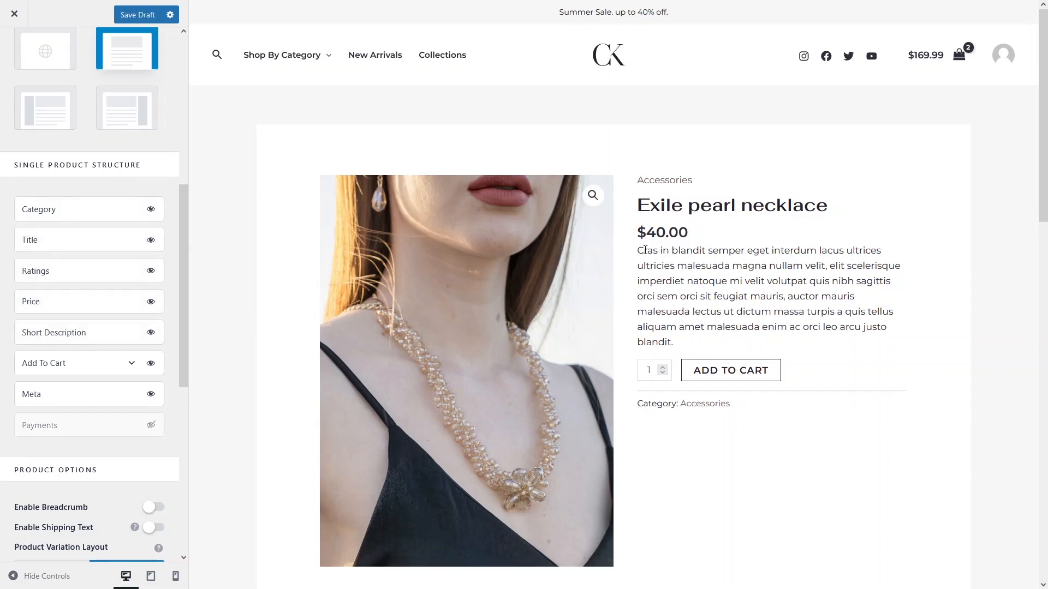
{"action": "left_click", "coordinate": [151, 334]}
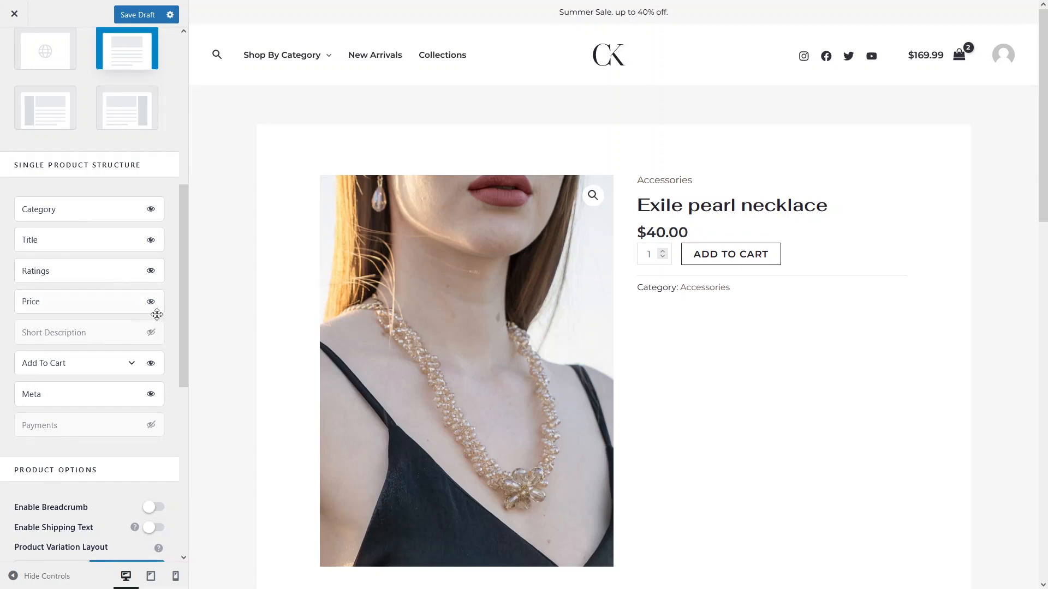
{"action": "left_click", "coordinate": [156, 333]}
Step: Enable the breadcrumb and the "& Free Shipping" shipping text in the single product options
{"action": "scroll", "coordinate": [158, 327], "scroll_direction": "down", "scroll_amount": 3}
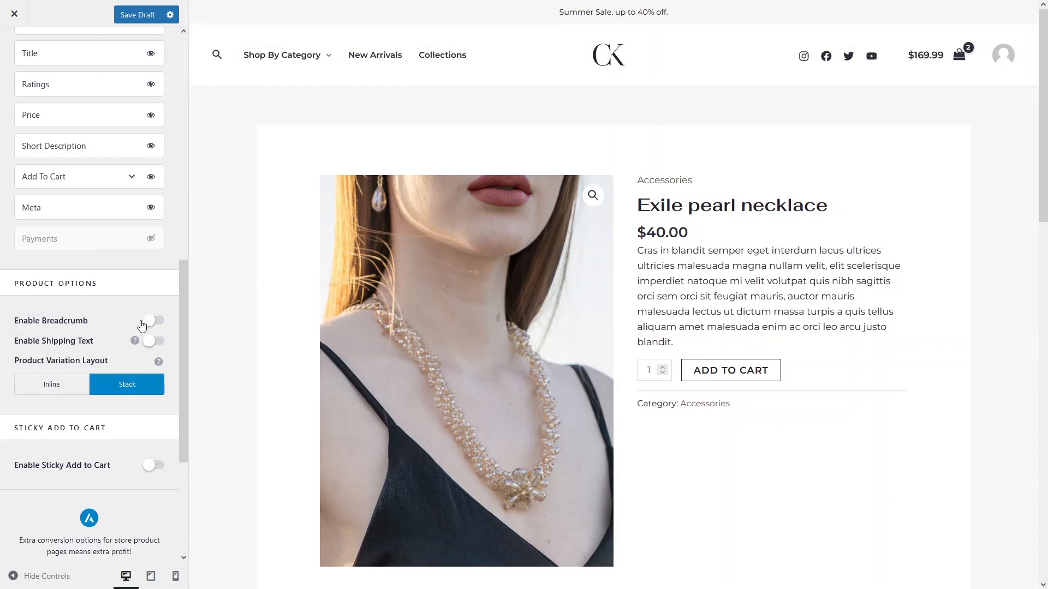
{"action": "left_click", "coordinate": [154, 322]}
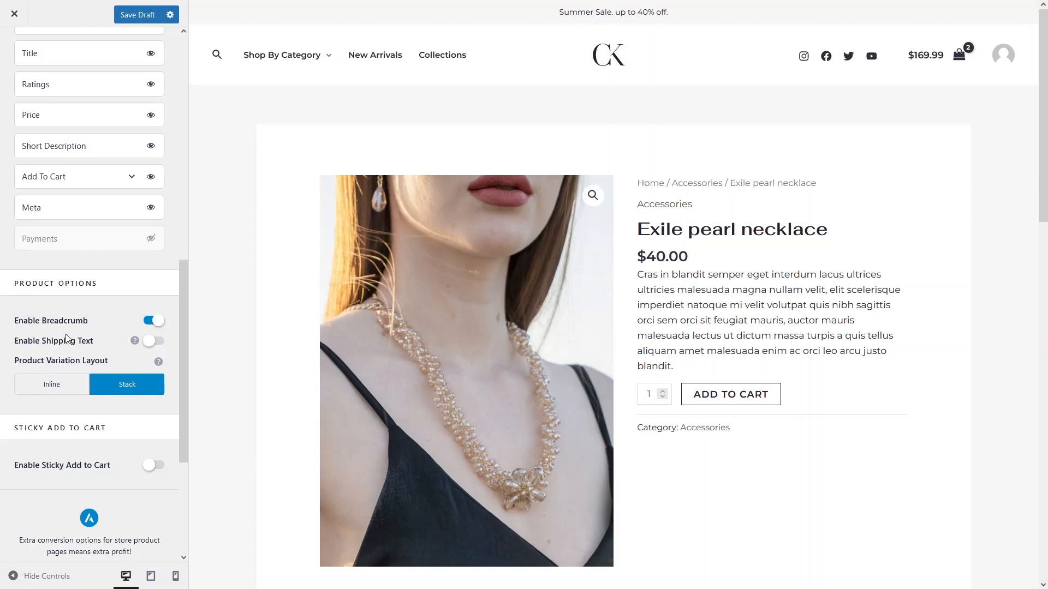
{"action": "left_click", "coordinate": [161, 342]}
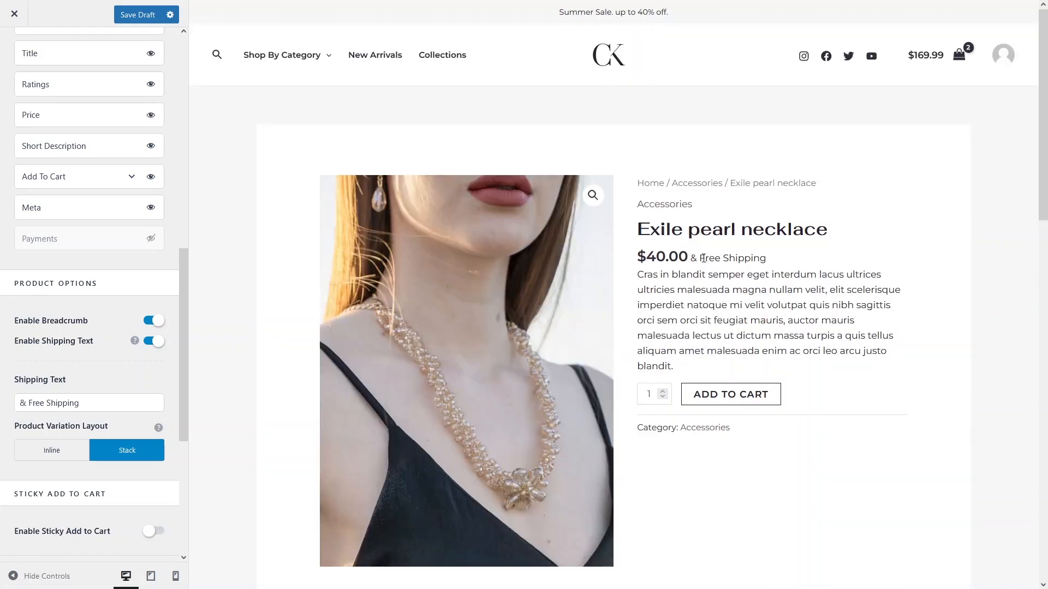
{"action": "left_click_drag", "start_coordinate": [701, 258], "coordinate": [751, 258]}
Step: Try the sticky add to cart bar with bottom and top placement and disable it again
{"action": "scroll", "coordinate": [185, 366], "scroll_direction": "down", "scroll_amount": 5}
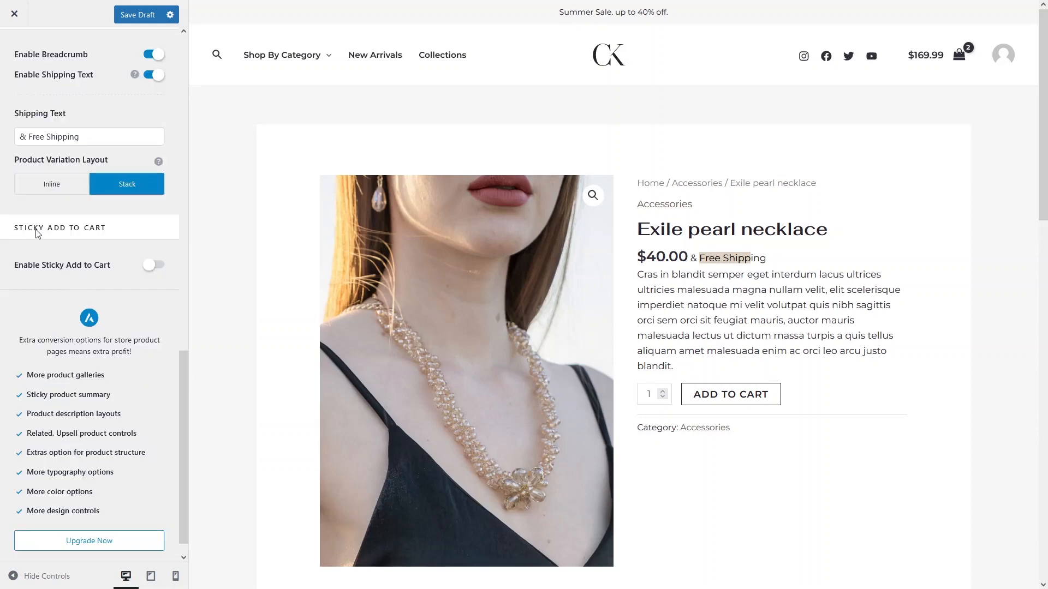
{"action": "left_click", "coordinate": [157, 265]}
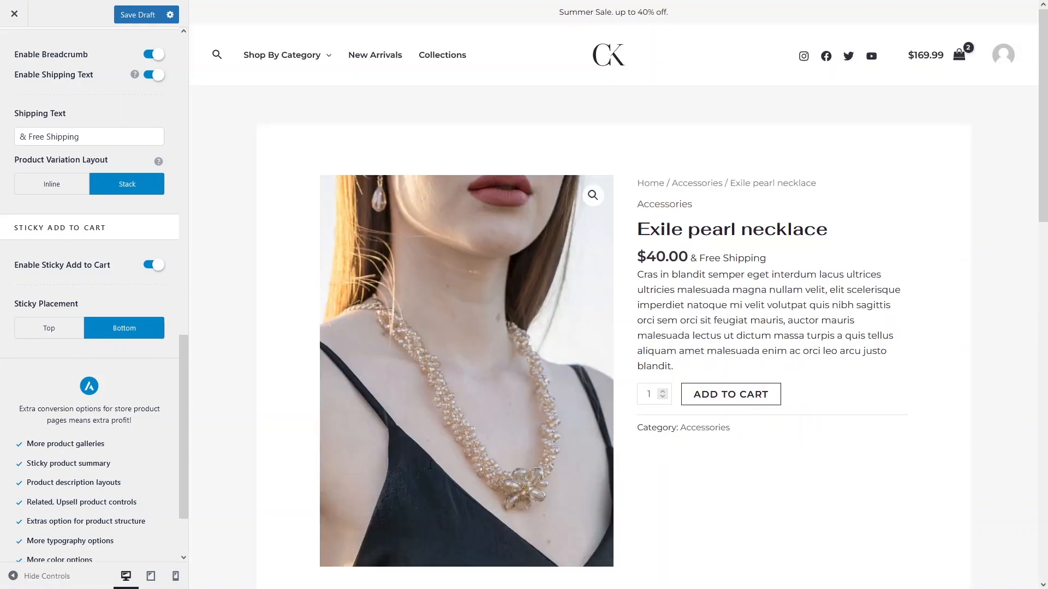
{"action": "scroll", "coordinate": [412, 555], "scroll_direction": "down", "scroll_amount": 10}
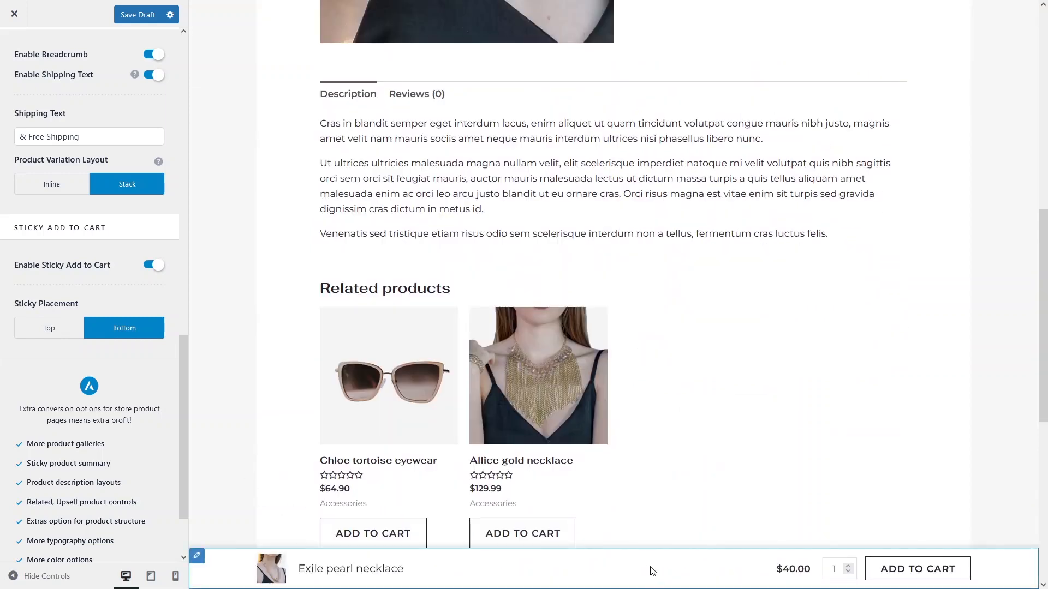
{"action": "left_click", "coordinate": [38, 334]}
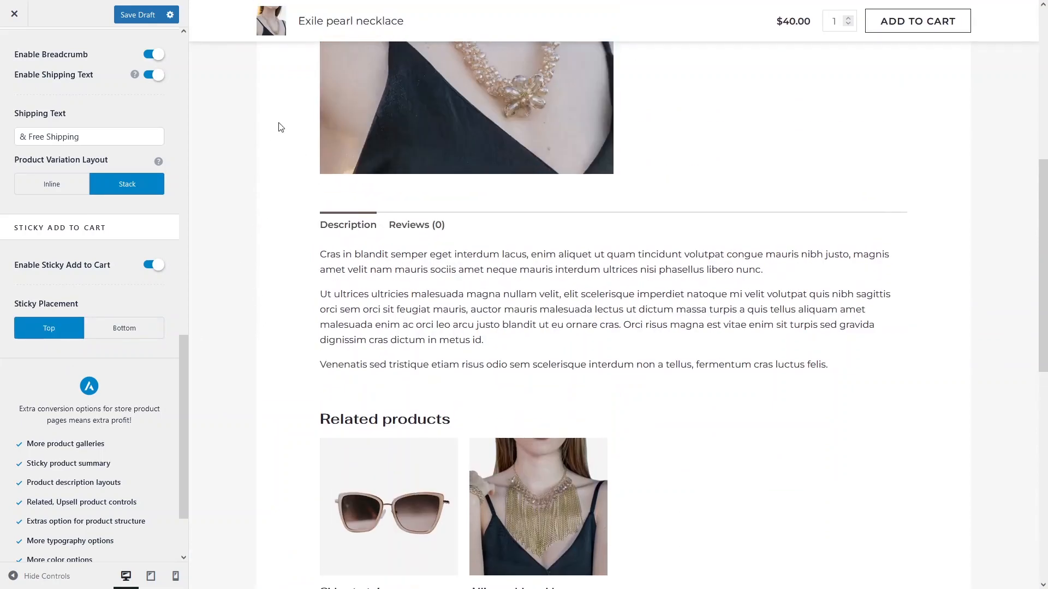
{"action": "left_click", "coordinate": [153, 266]}
{"action": "scroll", "coordinate": [90, 279], "scroll_direction": "up", "scroll_amount": 15}
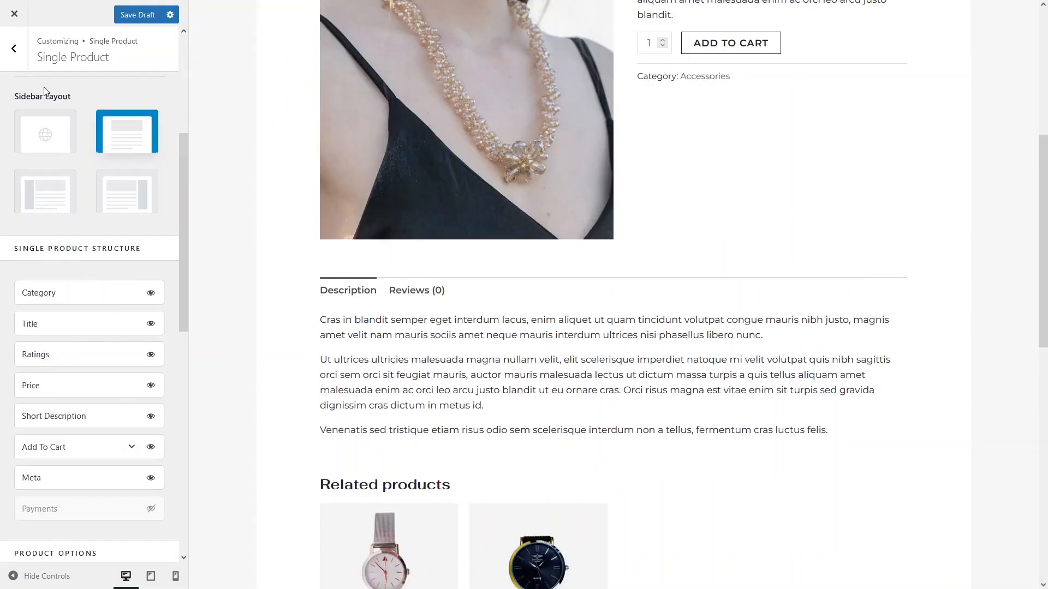
Step: Open the WooCommerce Cart settings and load the full cart page in the preview from the shopping cart
{"action": "left_click", "coordinate": [21, 62]}
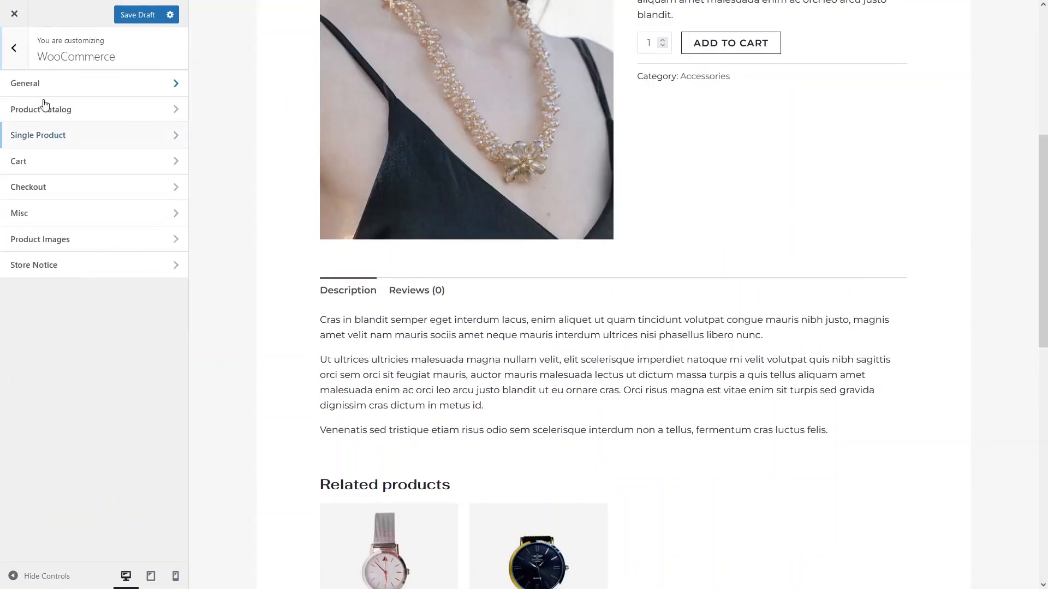
{"action": "left_click", "coordinate": [76, 161]}
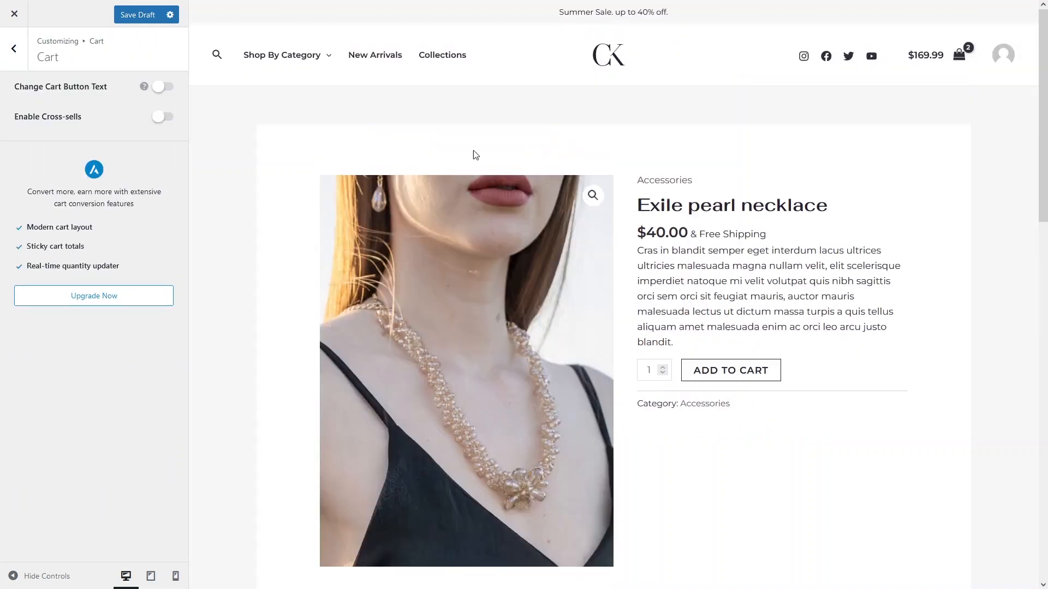
{"action": "left_click", "coordinate": [965, 59]}
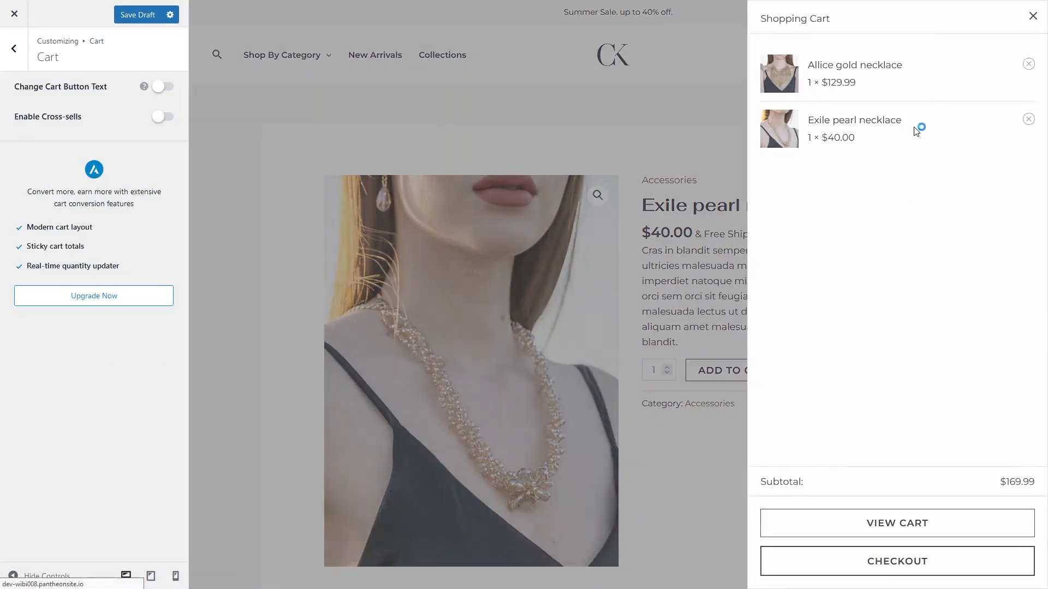
{"action": "left_click", "coordinate": [928, 523]}
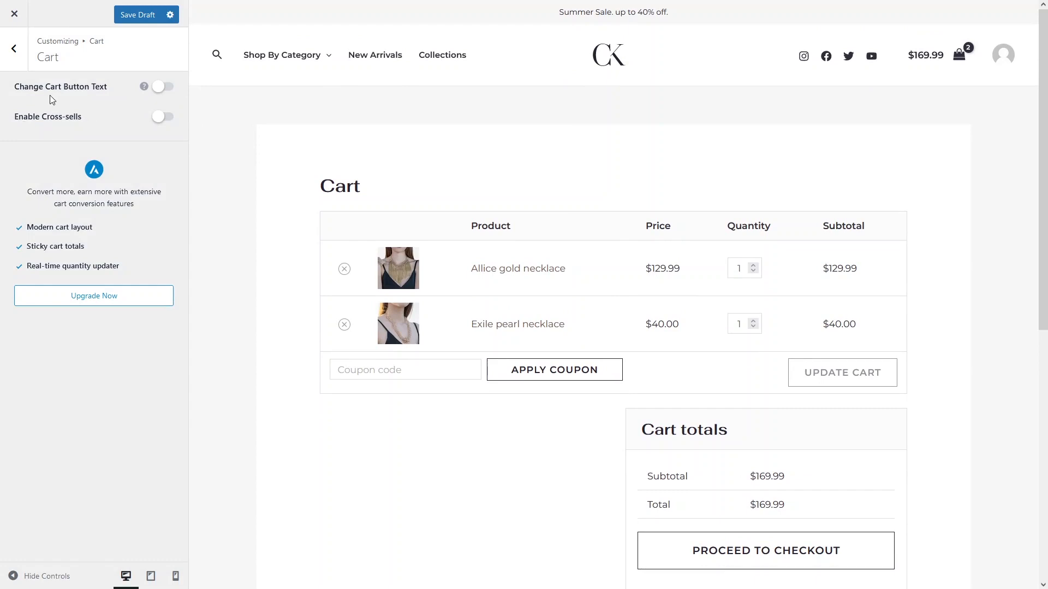
{"action": "scroll", "coordinate": [761, 403], "scroll_direction": "down", "scroll_amount": 1}
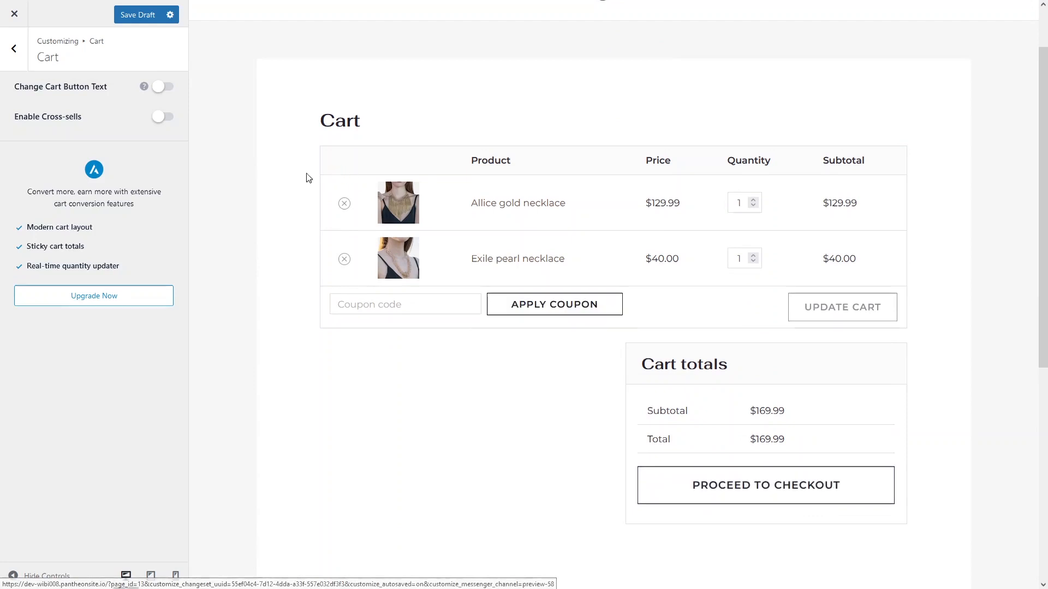
Step: Enable the Change Cart Button Text option and select its button text, leaving the wording as it is
{"action": "left_click", "coordinate": [164, 87]}
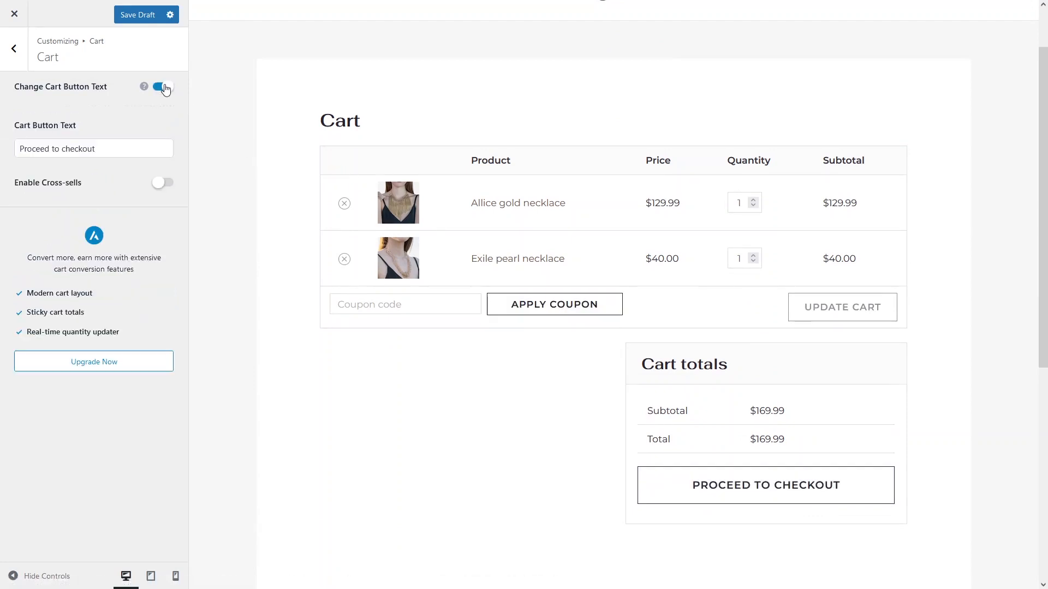
{"action": "triple_click", "coordinate": [103, 150]}
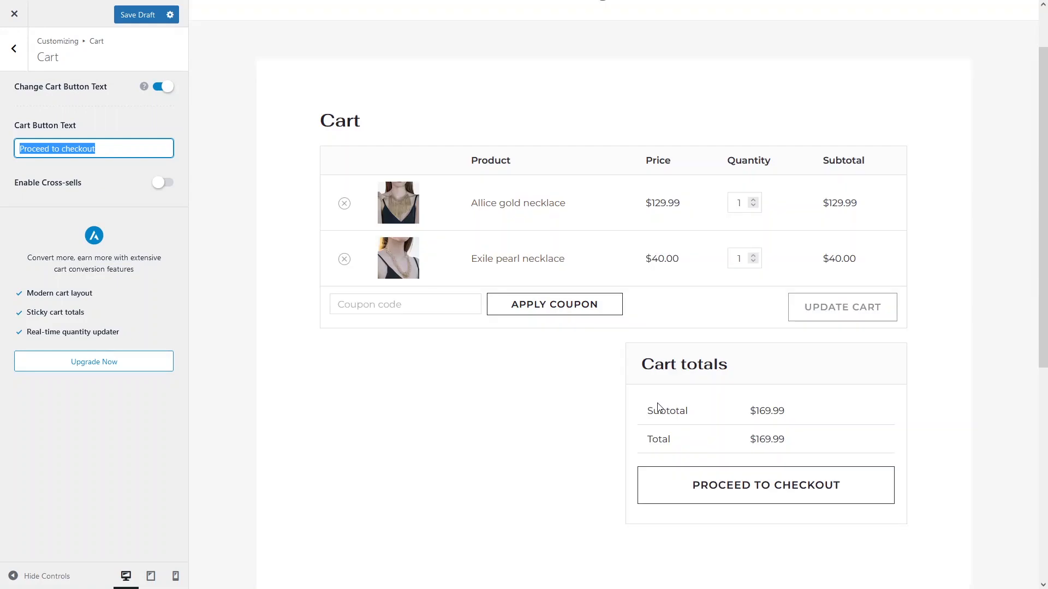
{"action": "left_click", "coordinate": [18, 52]}
Step: Open the Checkout settings and examine the visibility choices for the company name and address line 2 fields against the checkout form
{"action": "left_click", "coordinate": [54, 189]}
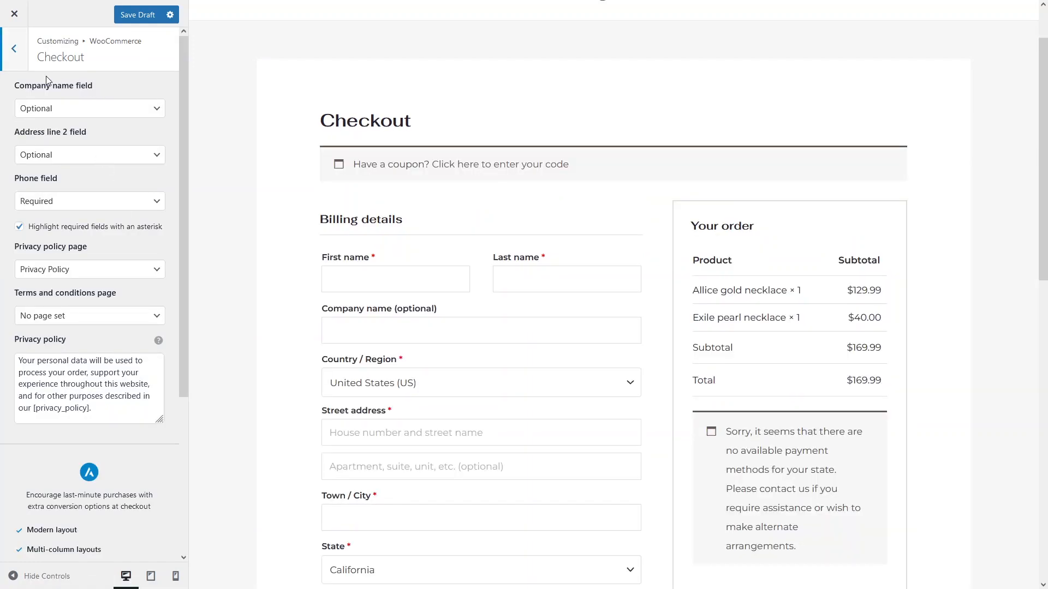
{"action": "left_click", "coordinate": [139, 110]}
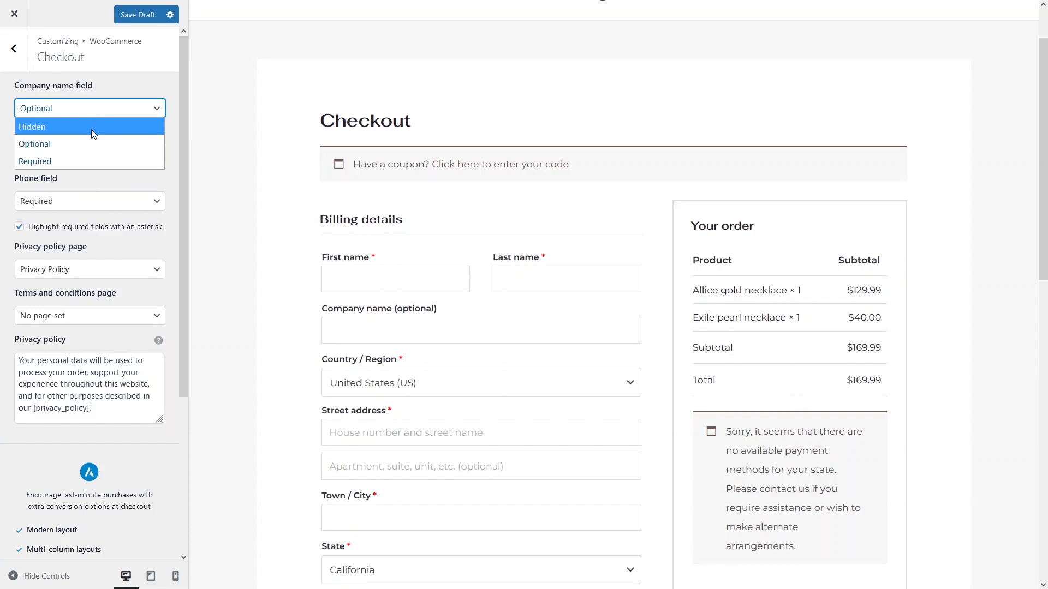
{"action": "left_click", "coordinate": [129, 88]}
{"action": "scroll", "coordinate": [131, 145], "scroll_direction": "down", "scroll_amount": 1}
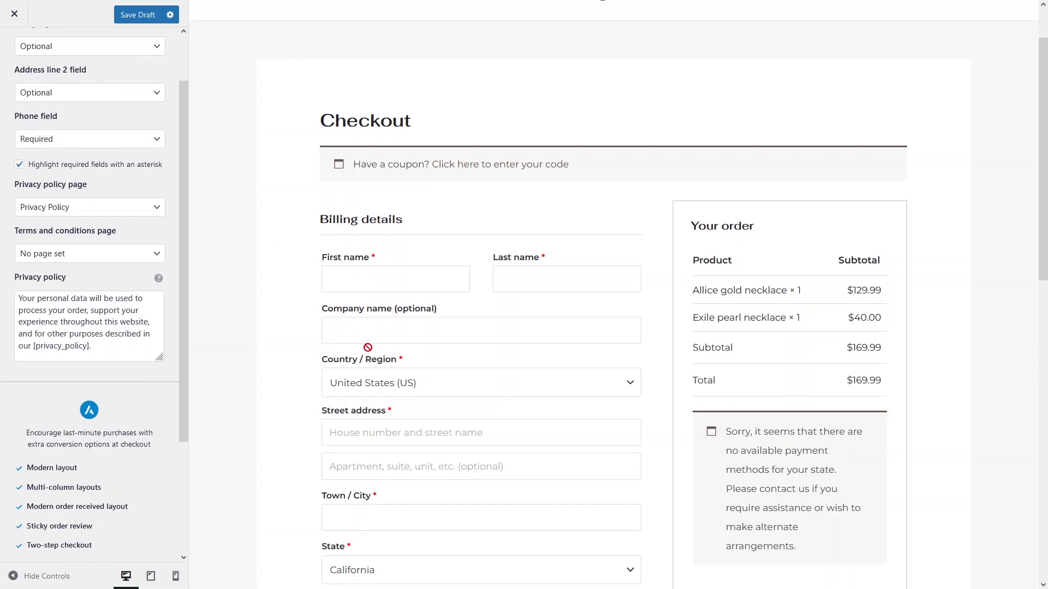
{"action": "scroll", "coordinate": [398, 409], "scroll_direction": "down", "scroll_amount": 3}
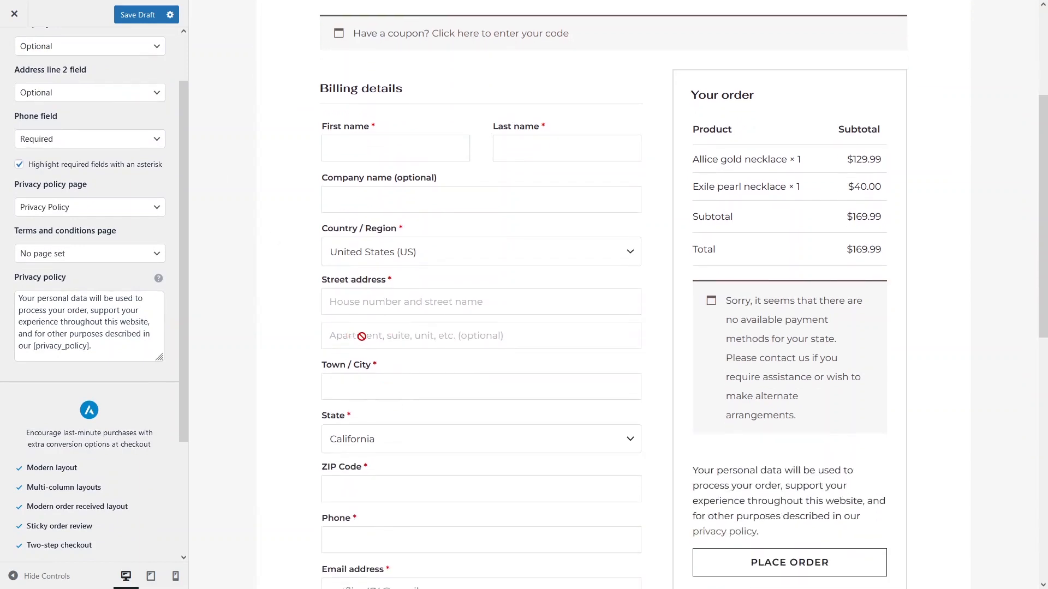
{"action": "left_click", "coordinate": [118, 94]}
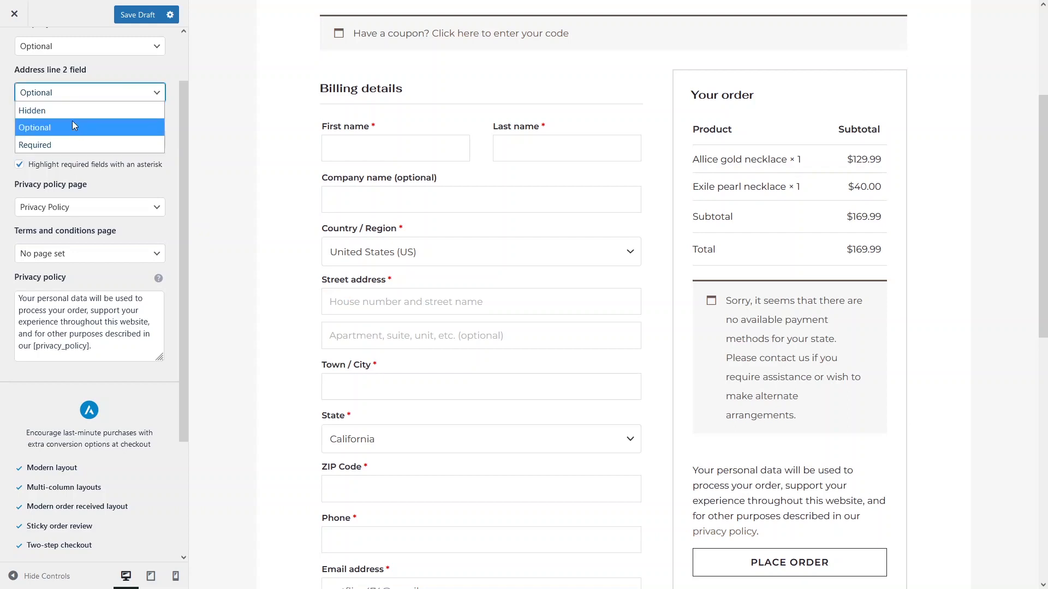
{"action": "left_click", "coordinate": [11, 122]}
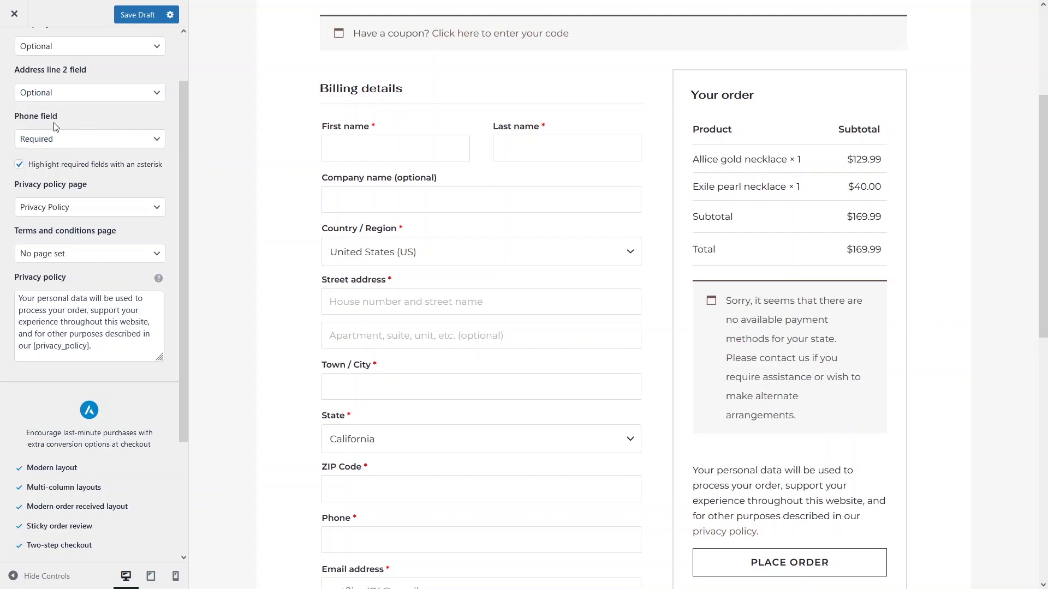
{"action": "scroll", "coordinate": [91, 170], "scroll_direction": "down", "scroll_amount": 1}
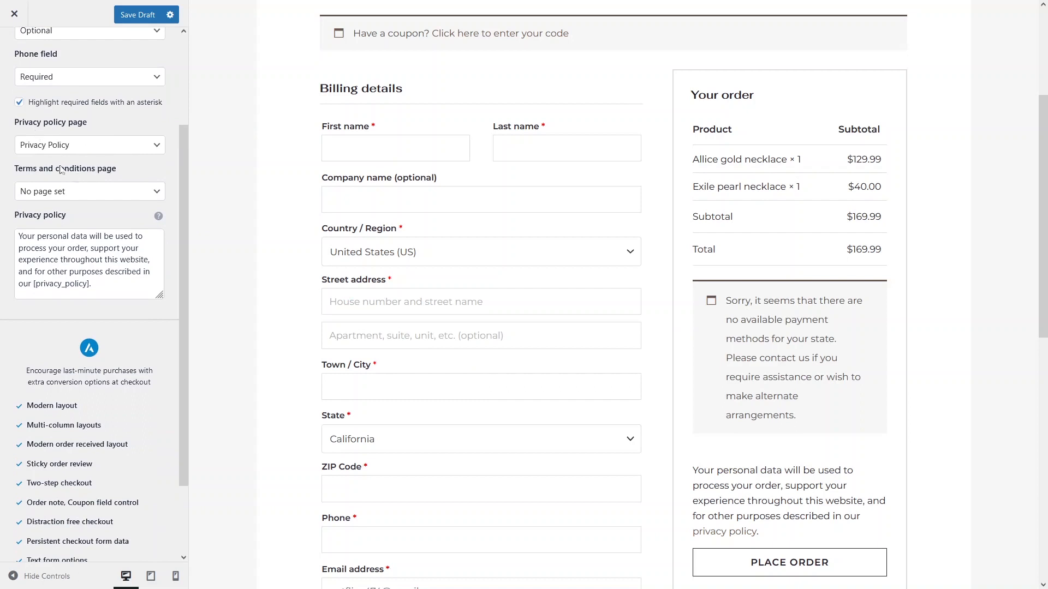
Step: Check the privacy policy page choices and set the checkout terms and conditions page to Refund and Returns Policy
{"action": "left_click", "coordinate": [104, 148]}
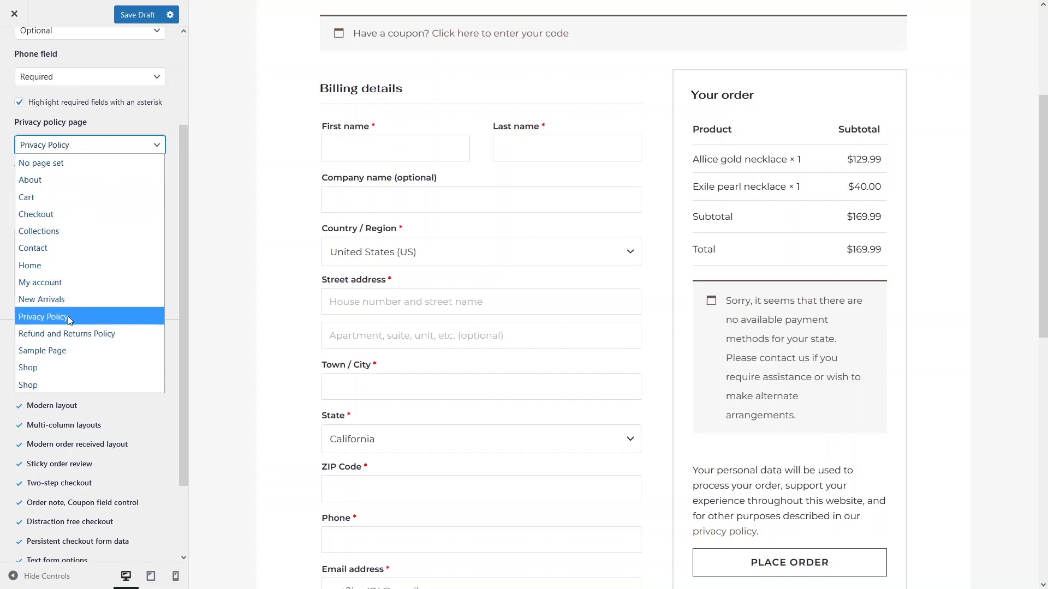
{"action": "left_click", "coordinate": [153, 149]}
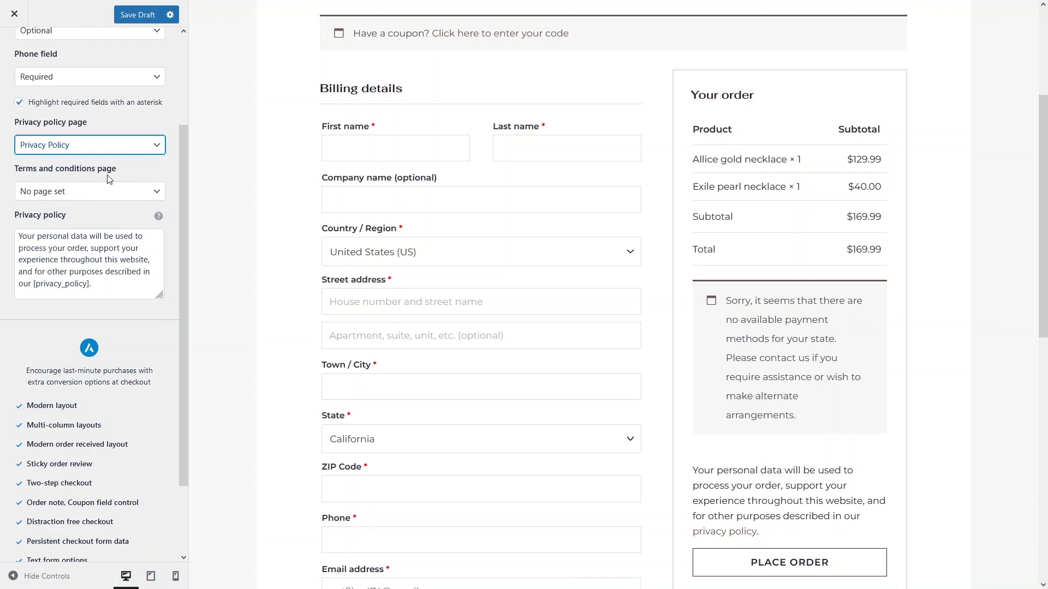
{"action": "left_click", "coordinate": [60, 192]}
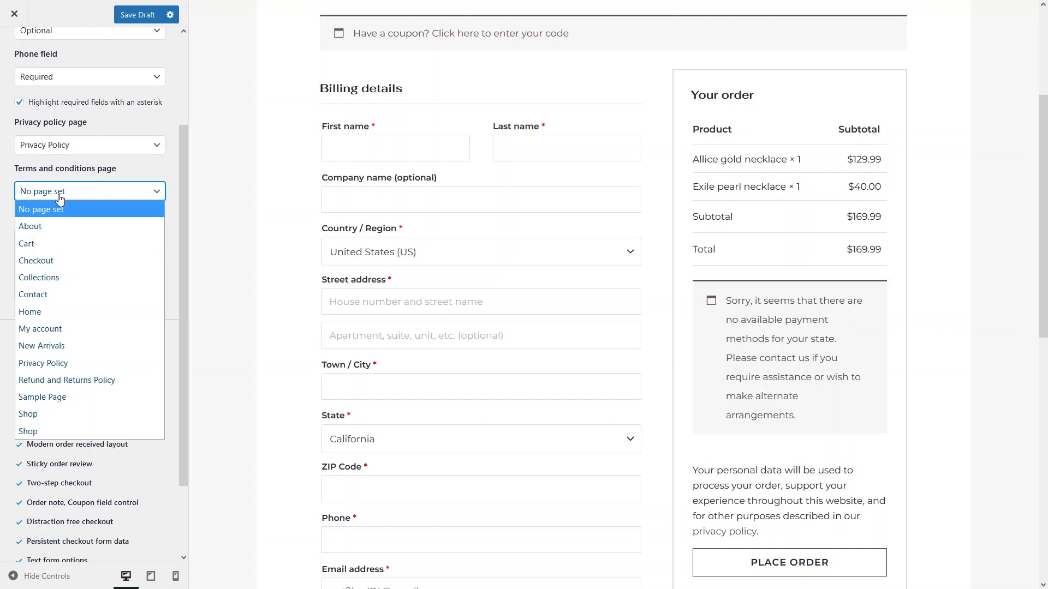
{"action": "left_click", "coordinate": [71, 381]}
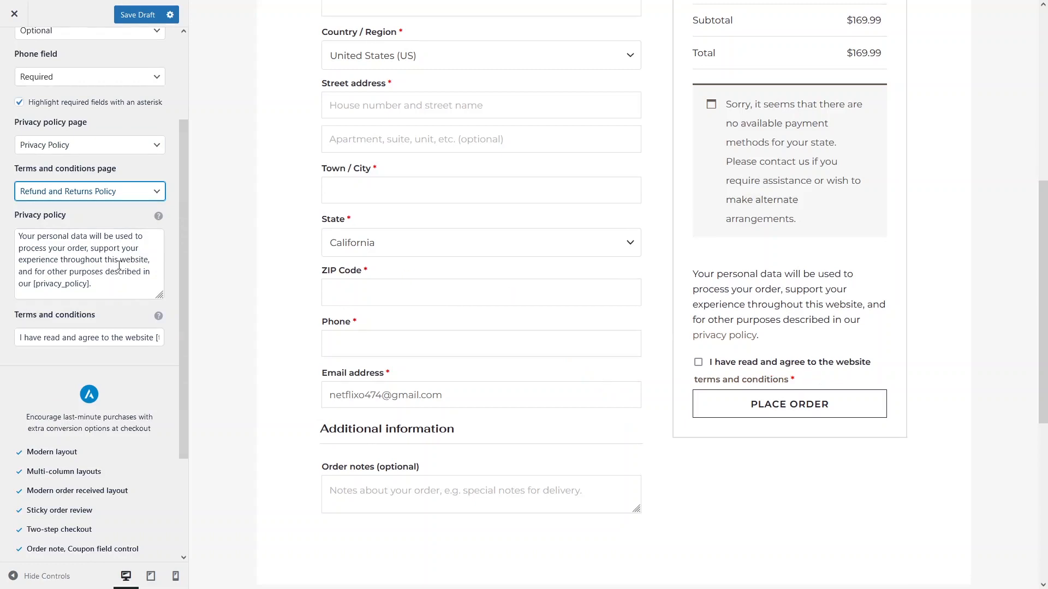
{"action": "left_click", "coordinate": [131, 288]}
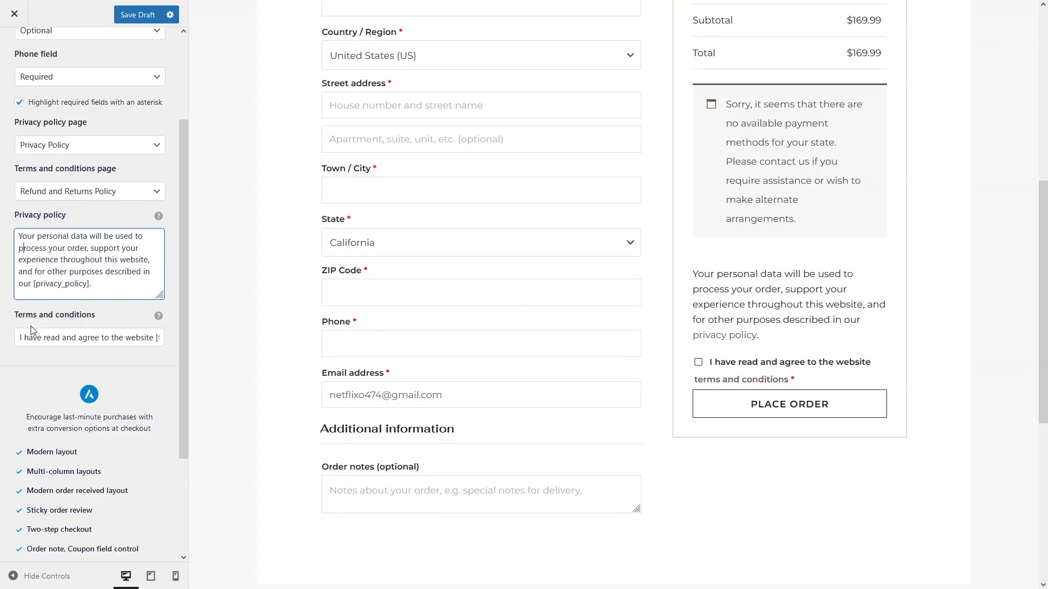
{"action": "left_click", "coordinate": [60, 336]}
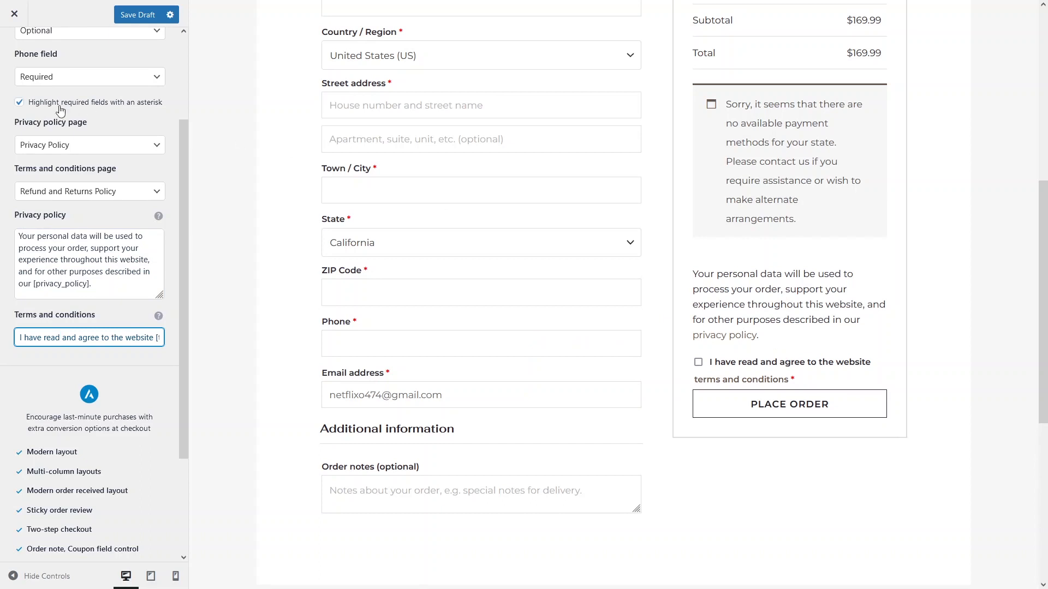
{"action": "scroll", "coordinate": [61, 112], "scroll_direction": "up", "scroll_amount": 3}
{"action": "left_click", "coordinate": [13, 48]}
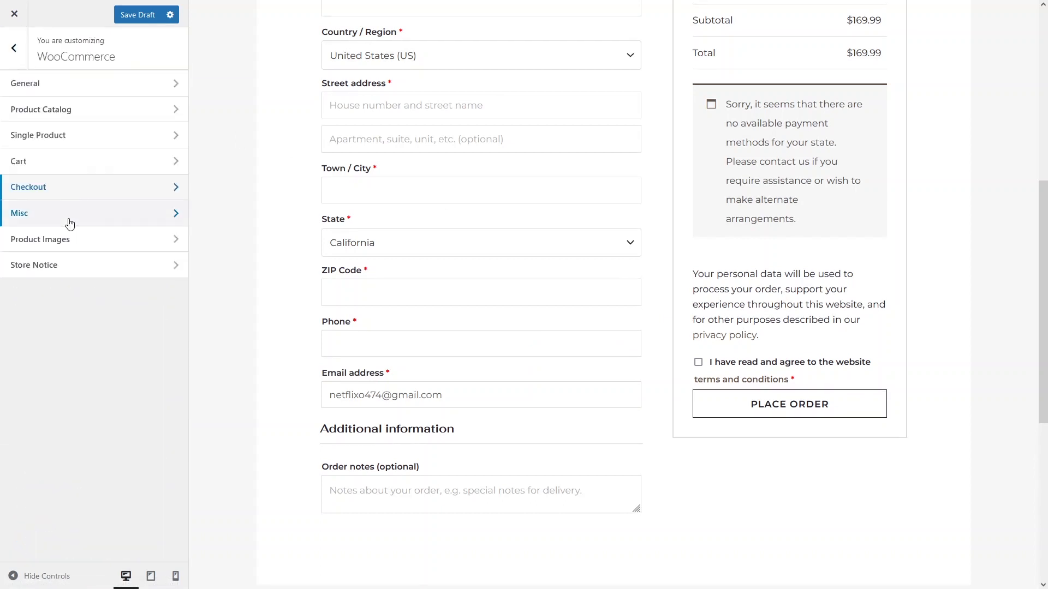
Step: Open the WooCommerce Misc settings, load the cart page in the preview and enable Quantity Plus and Minus
{"action": "left_click", "coordinate": [69, 218]}
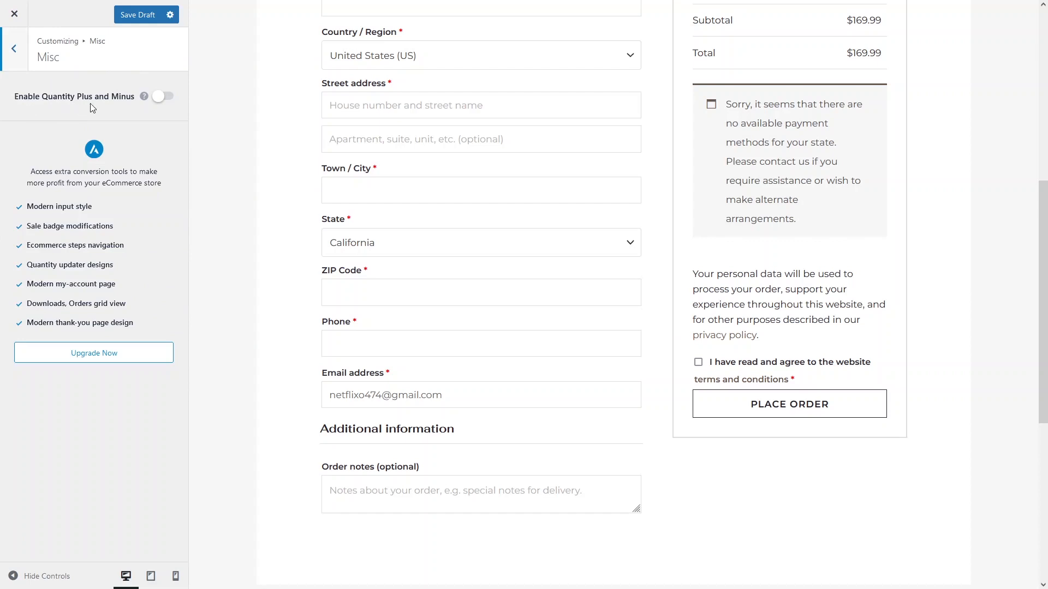
{"action": "scroll", "coordinate": [316, 216], "scroll_direction": "up", "scroll_amount": 7}
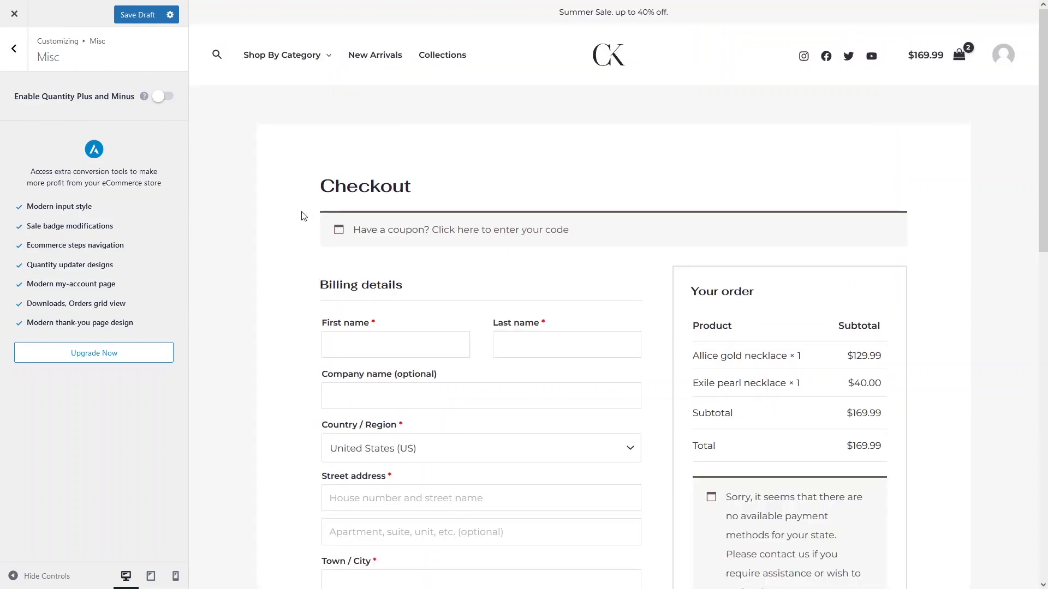
{"action": "left_click", "coordinate": [959, 65]}
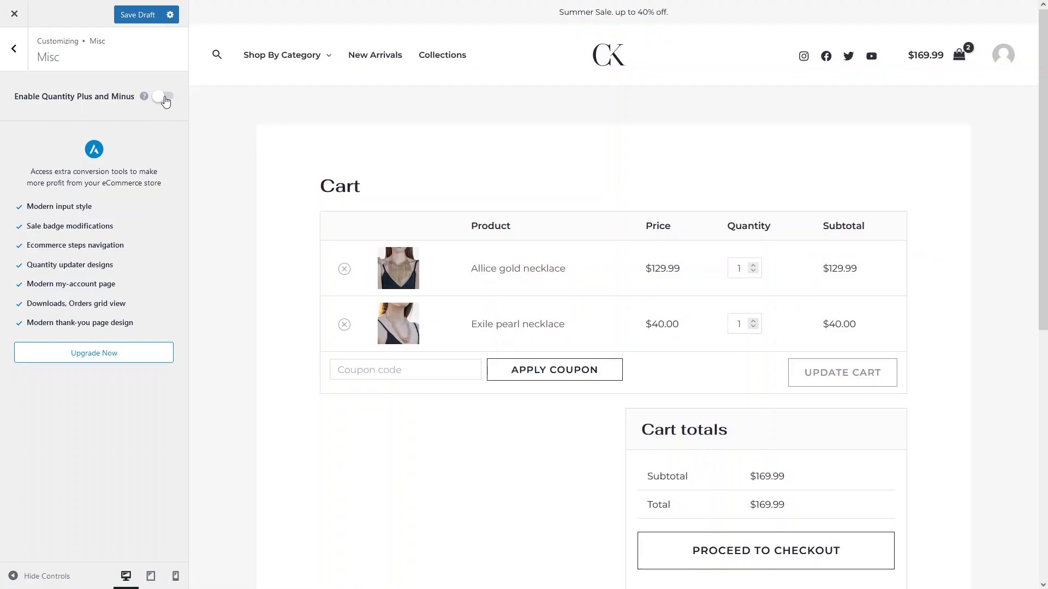
{"action": "left_click", "coordinate": [164, 98]}
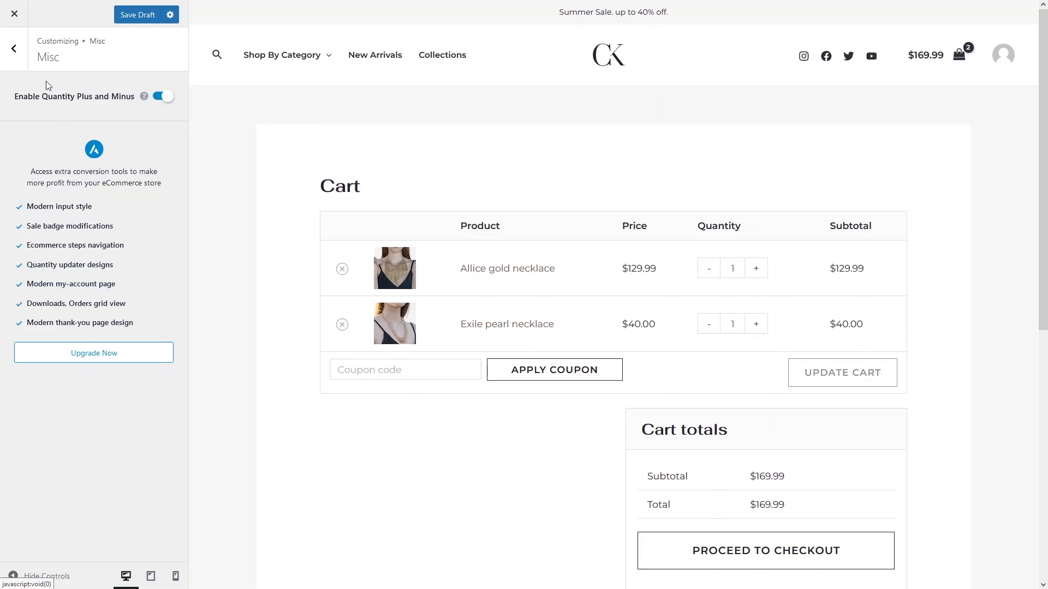
{"action": "left_click", "coordinate": [18, 65]}
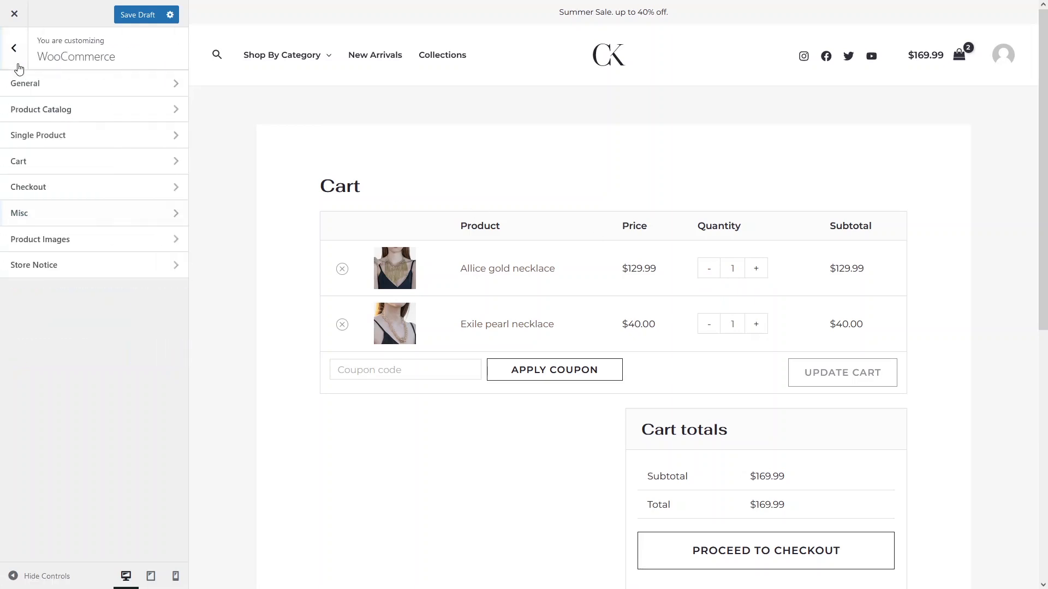
Step: Look over the Product Images settings and enable the store notice in the Store Notice settings
{"action": "left_click", "coordinate": [45, 248]}
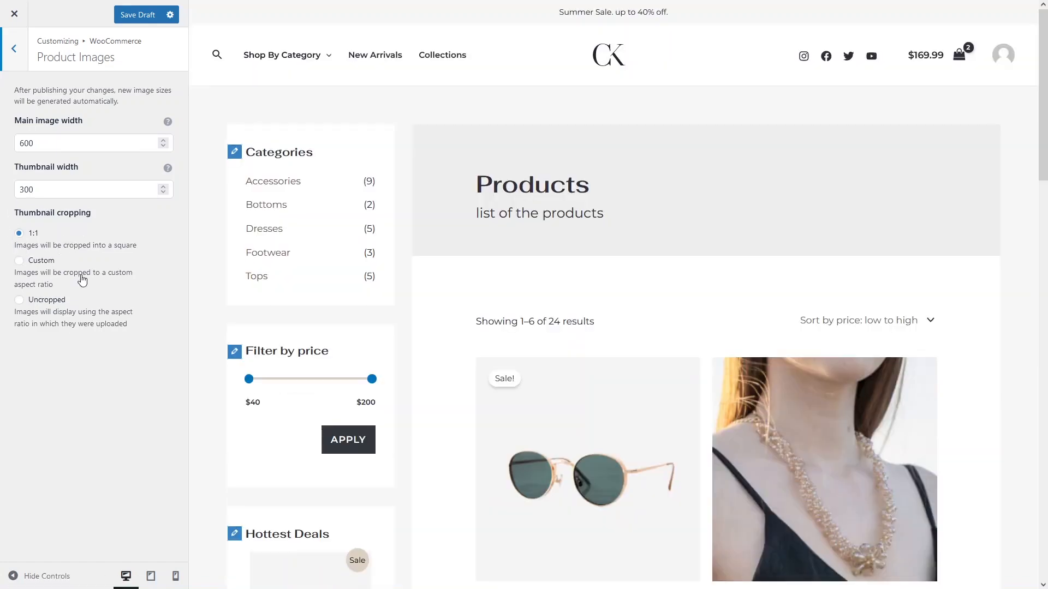
{"action": "left_click", "coordinate": [14, 49]}
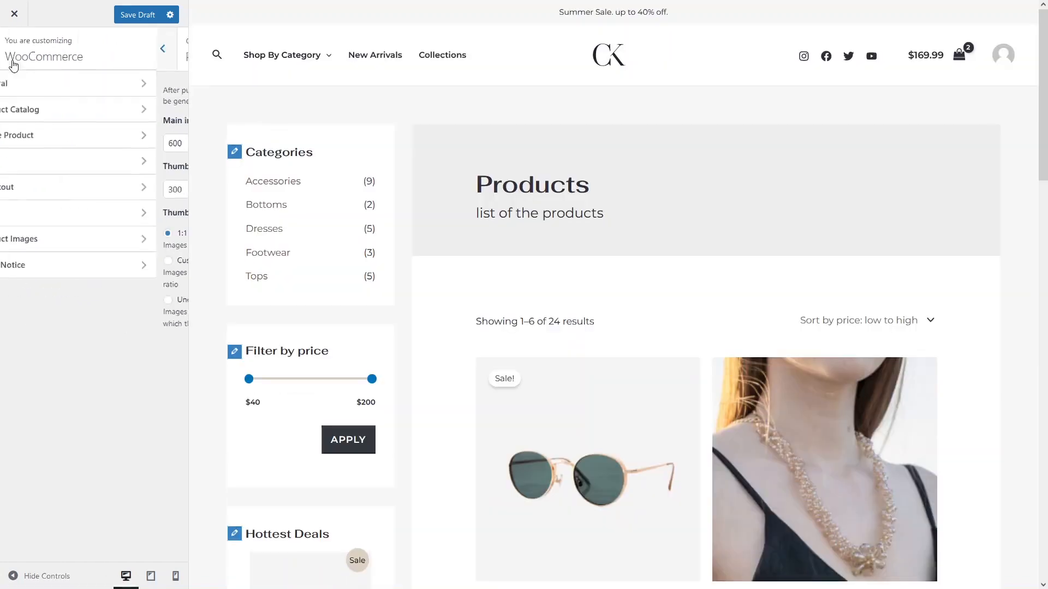
{"action": "left_click", "coordinate": [54, 266]}
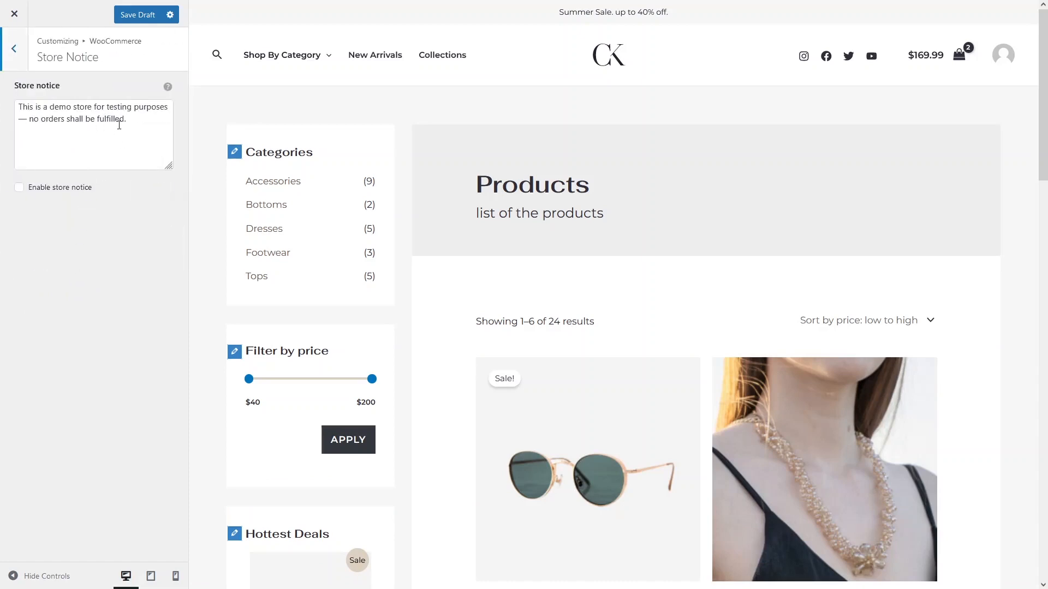
{"action": "left_click", "coordinate": [19, 187]}
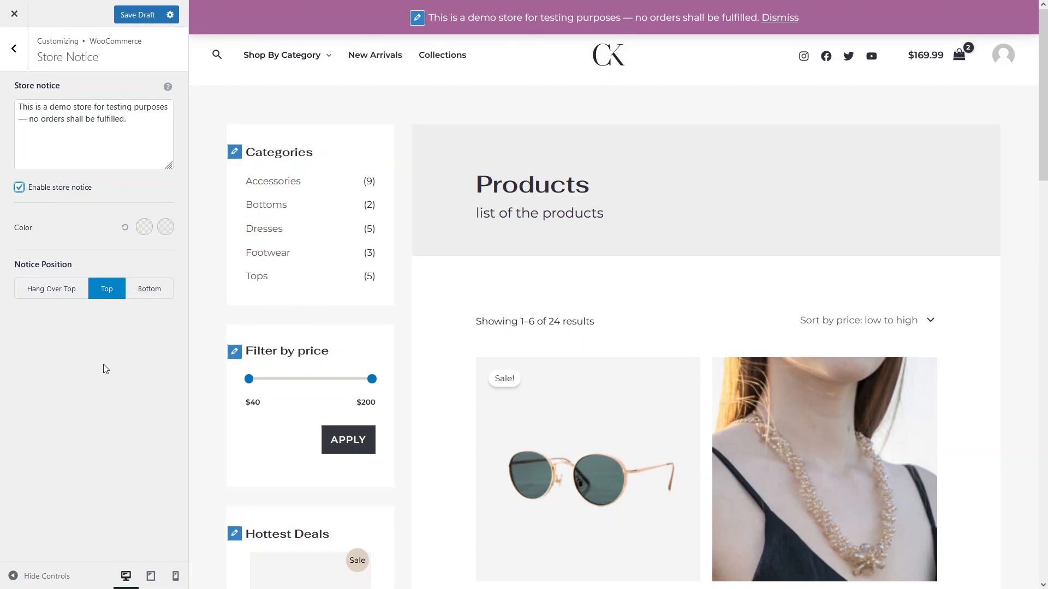
{"action": "left_click", "coordinate": [13, 48]}
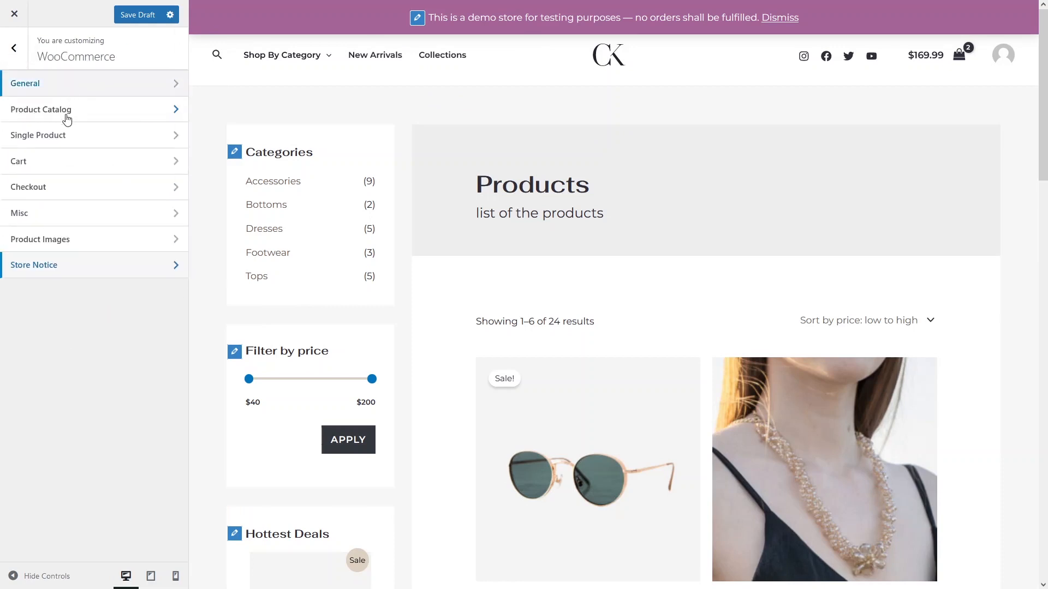